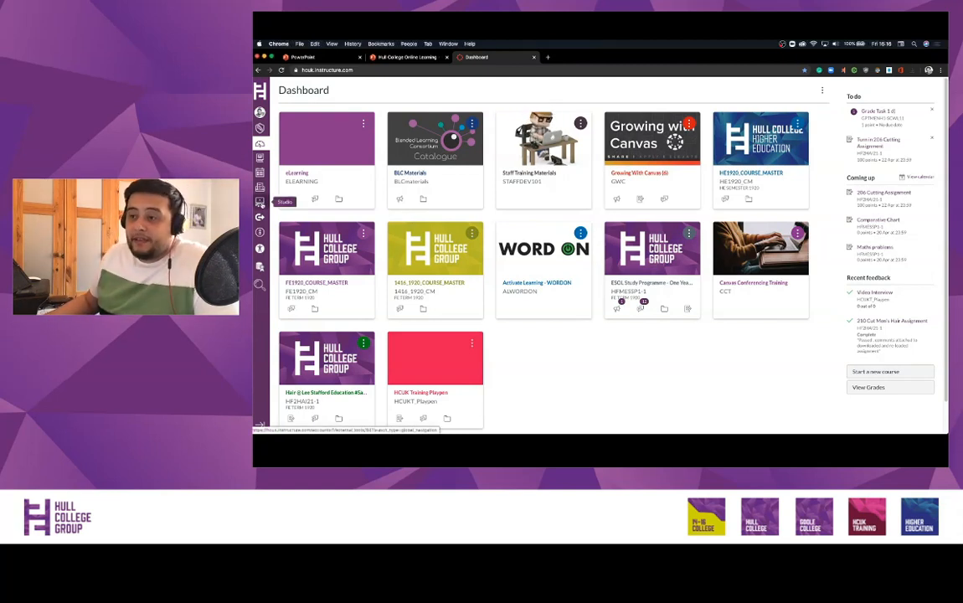
- Open the Studio media library and launch its screen capture recorder
click(261, 203)
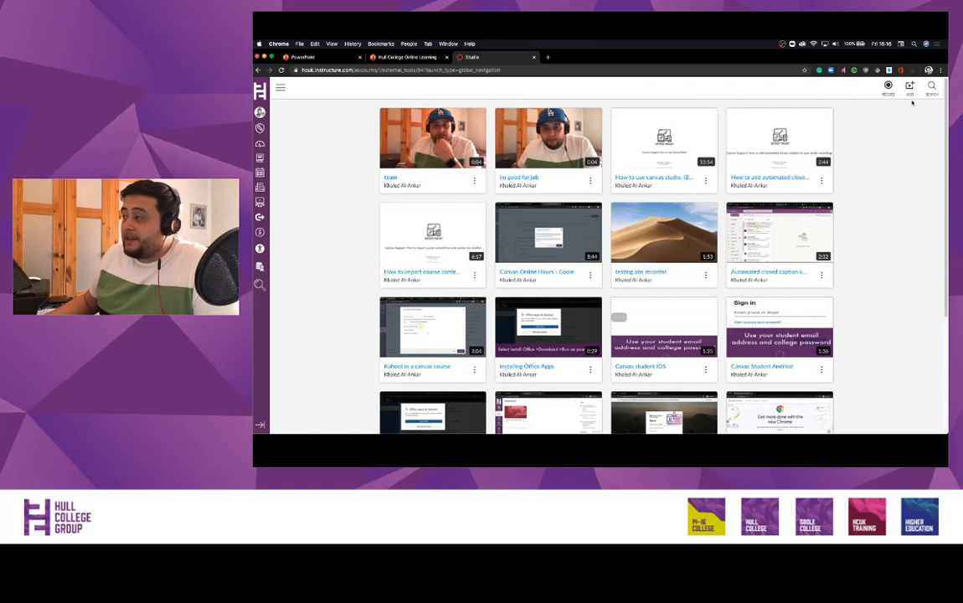
click(888, 86)
click(882, 106)
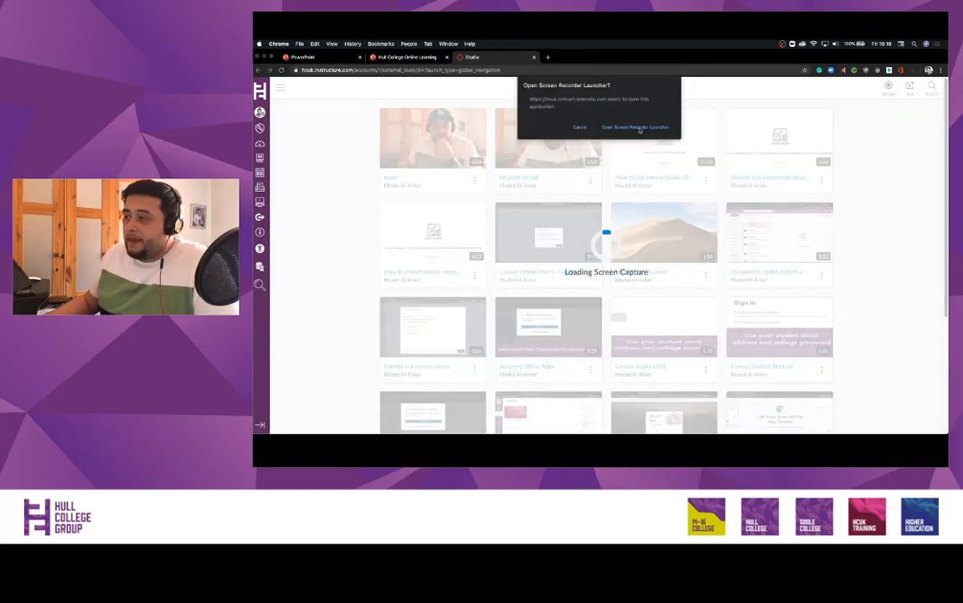
click(636, 128)
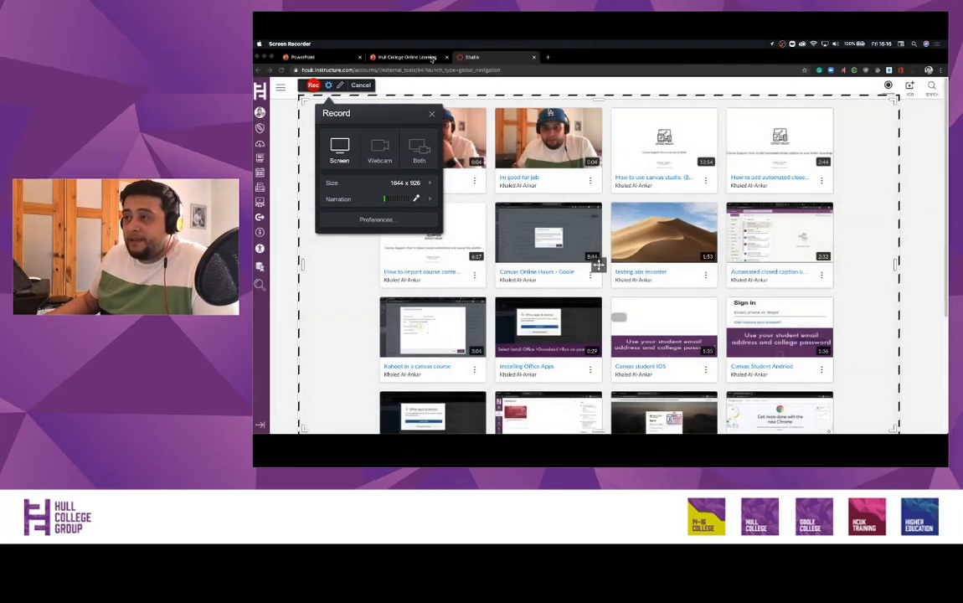
- Record the Hull College Online Learning presentation from its title slide through the "Online Learning in a nutshell" slide, and finish the recording
click(431, 56)
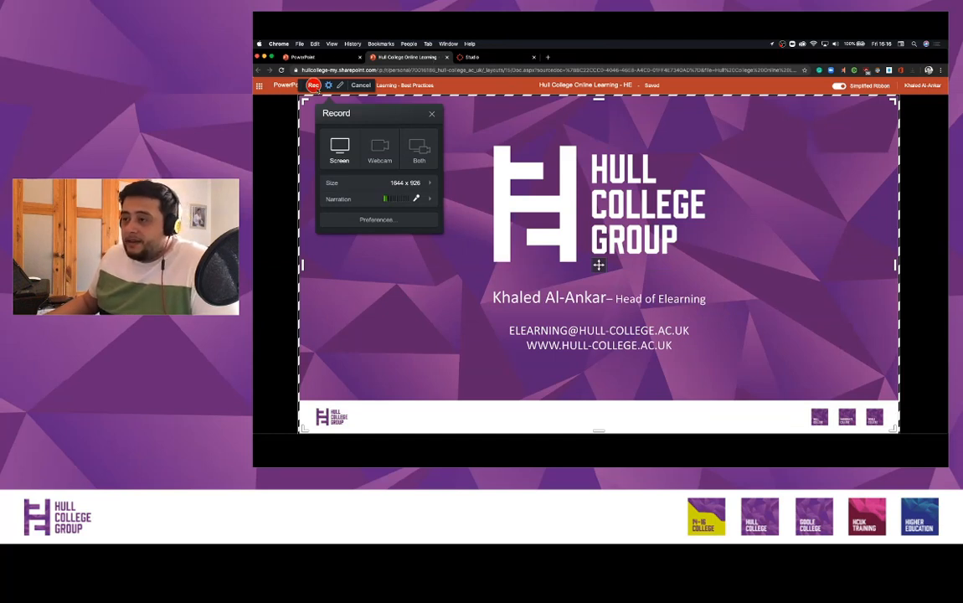
click(314, 86)
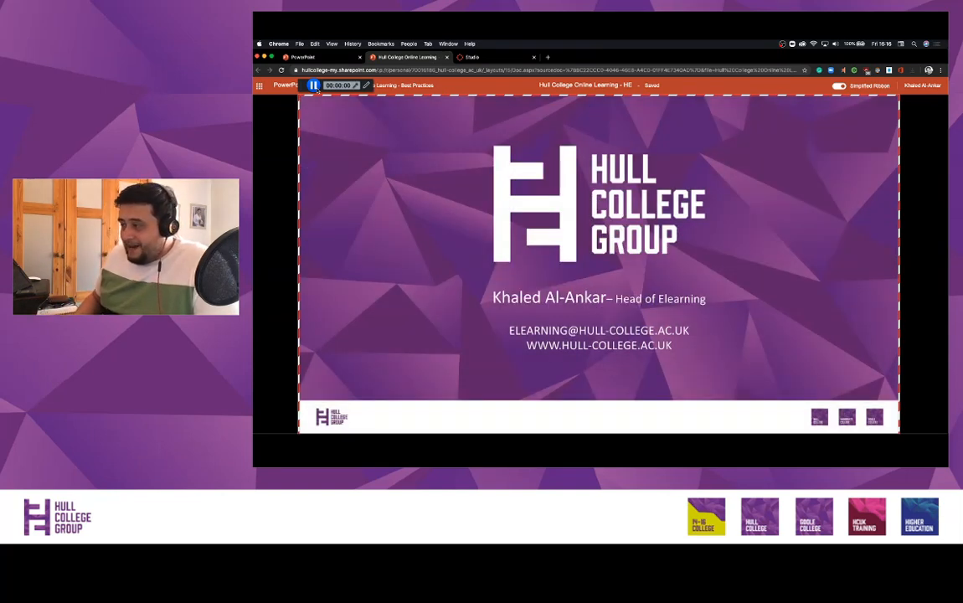
key(Right)
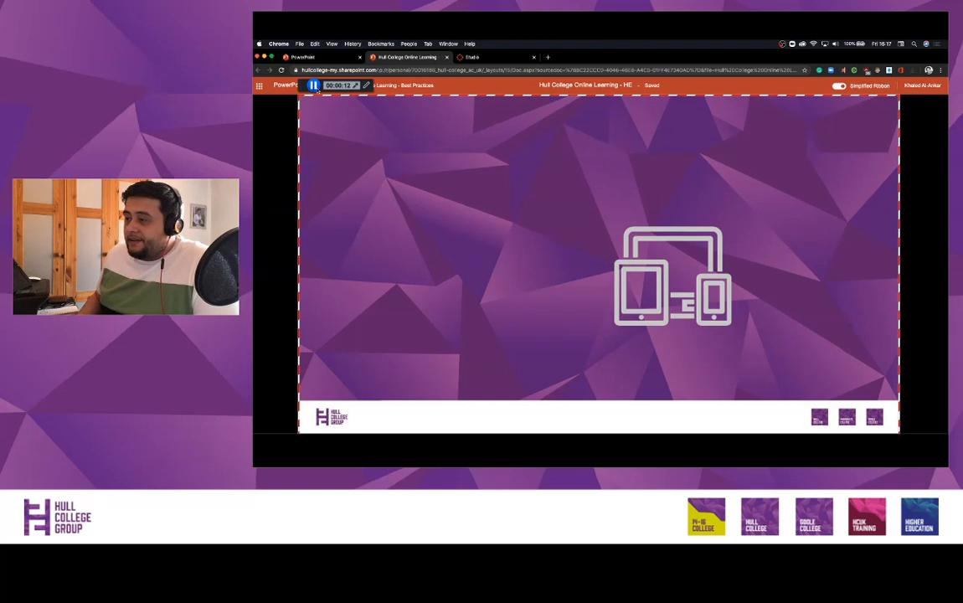
key(Right)
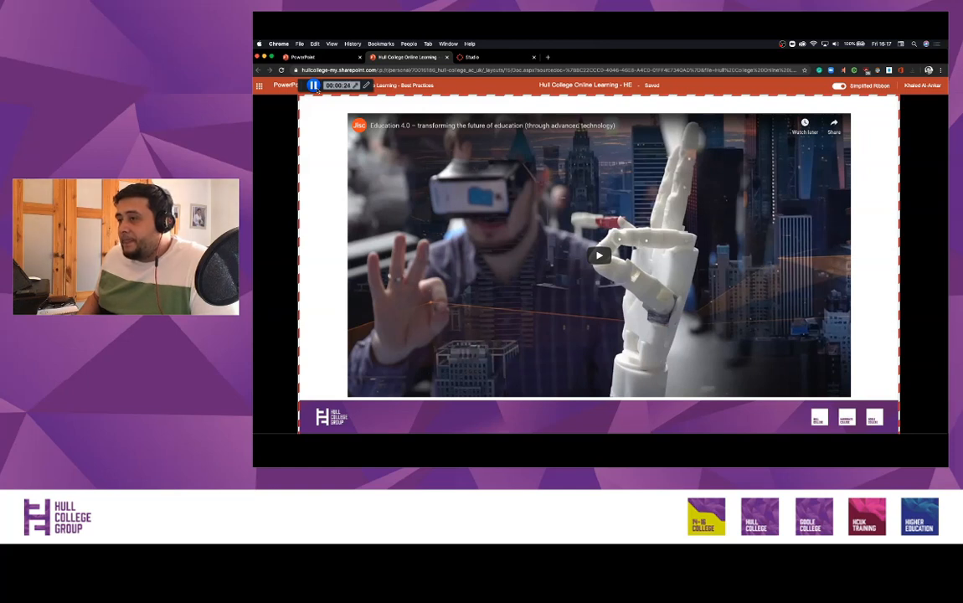
key(Right)
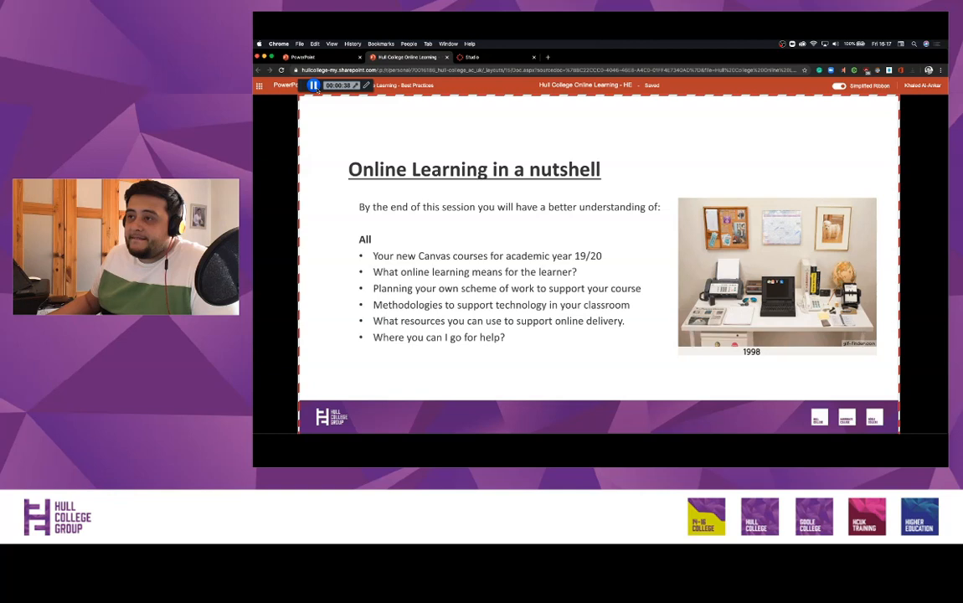
click(315, 86)
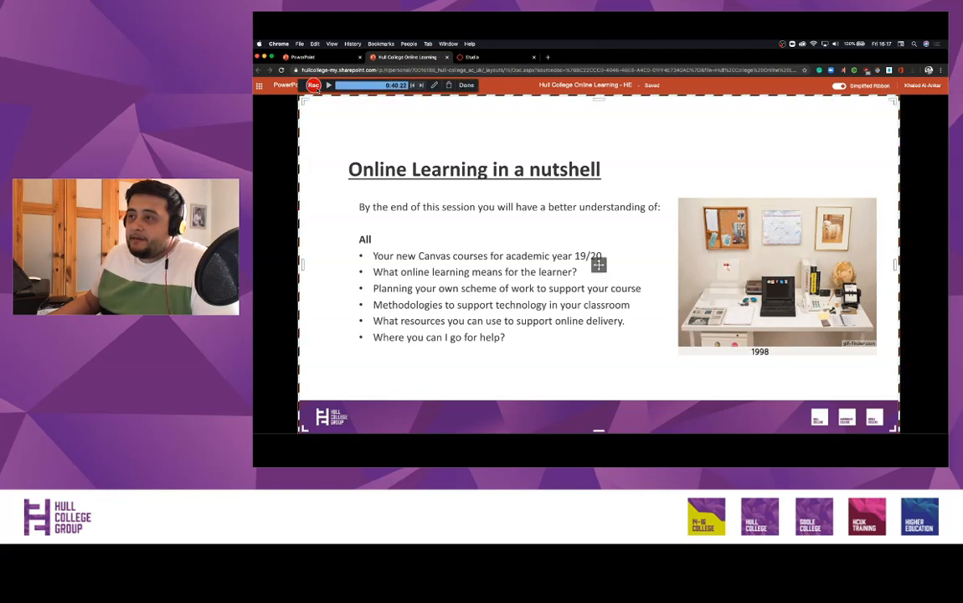
click(465, 85)
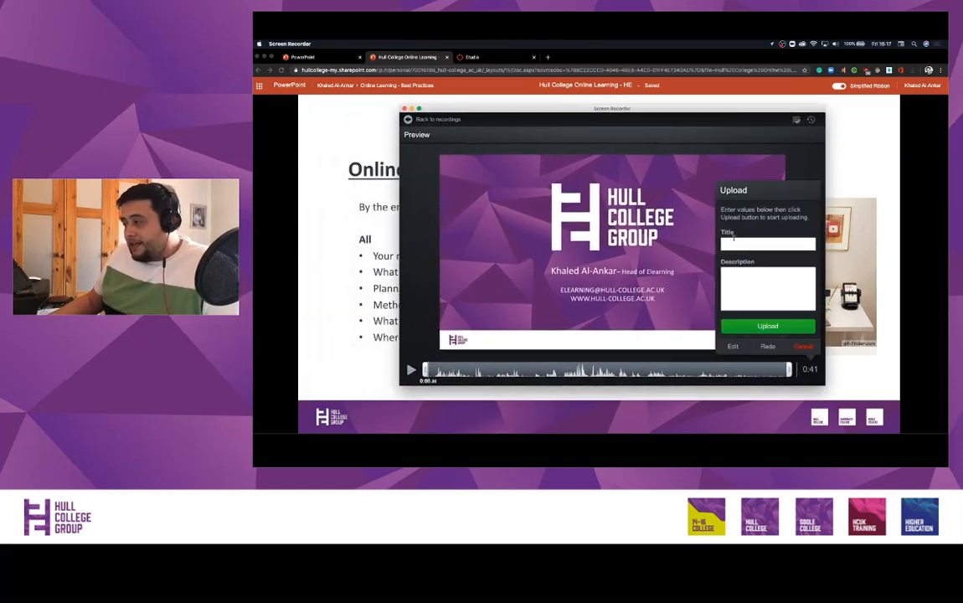
- Title the recording "Powerpoint" for upload and open it for editing
click(733, 242)
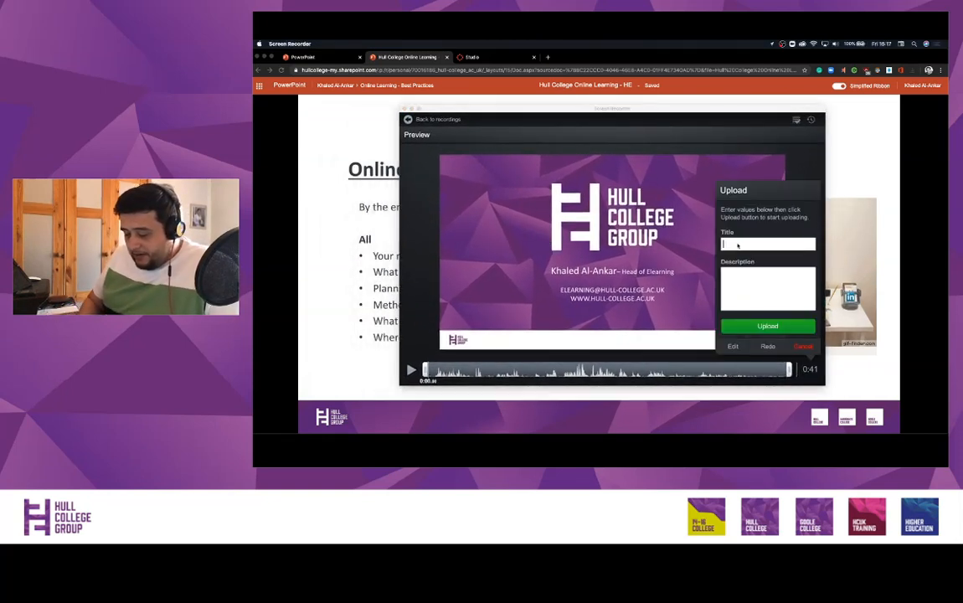
text(Powerpoint)
click(737, 275)
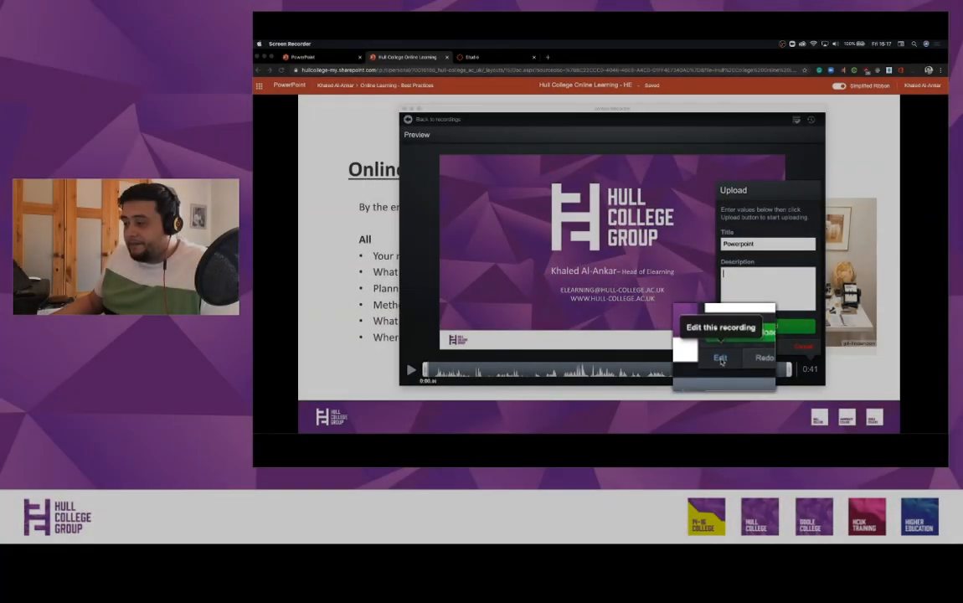
click(734, 349)
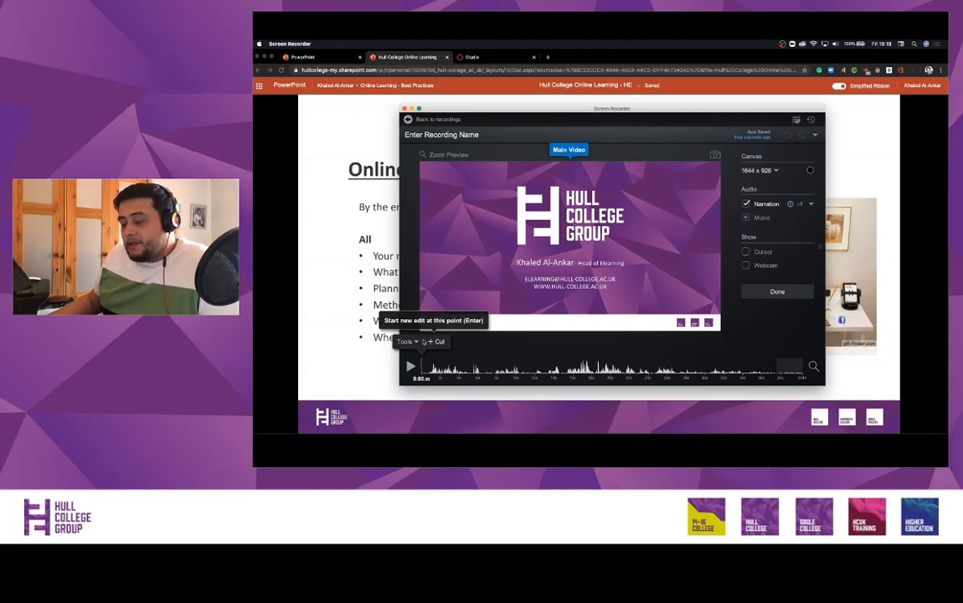
- Examine the available video editing tools, including Hide, Insert, Narrate, Overlay, Replace, Speed, Transition and Volume
click(414, 342)
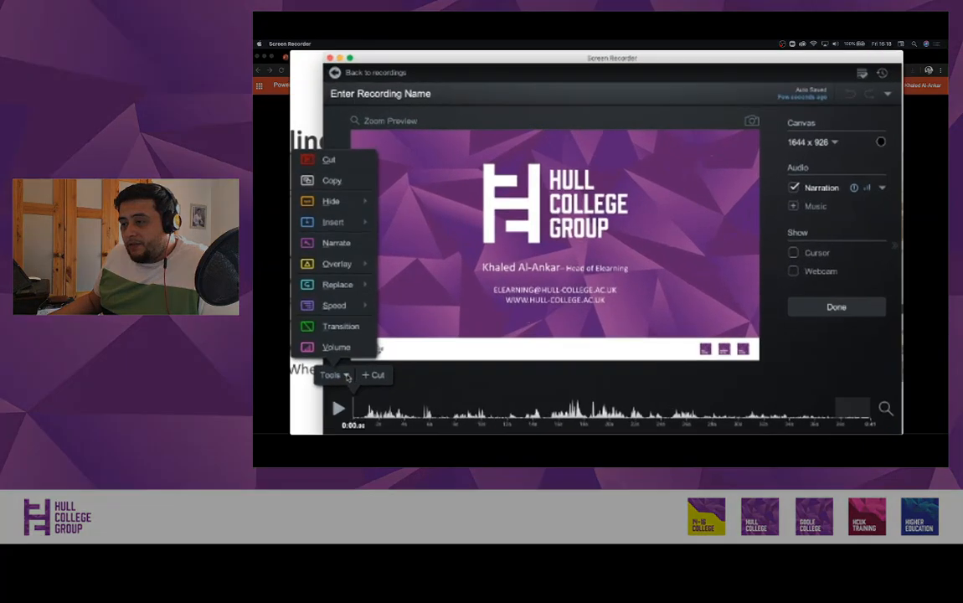
mouse_move(314, 200)
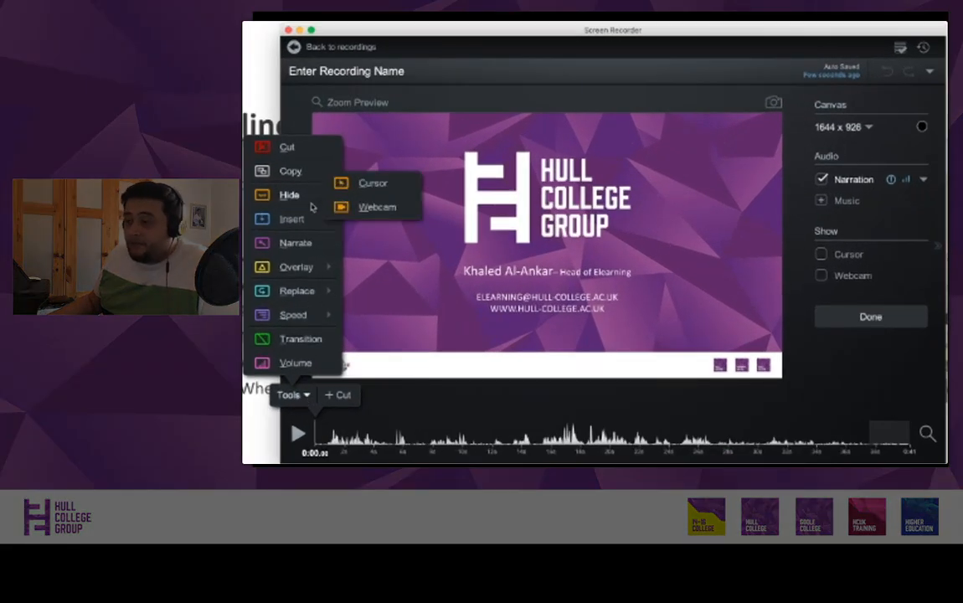
mouse_move(305, 218)
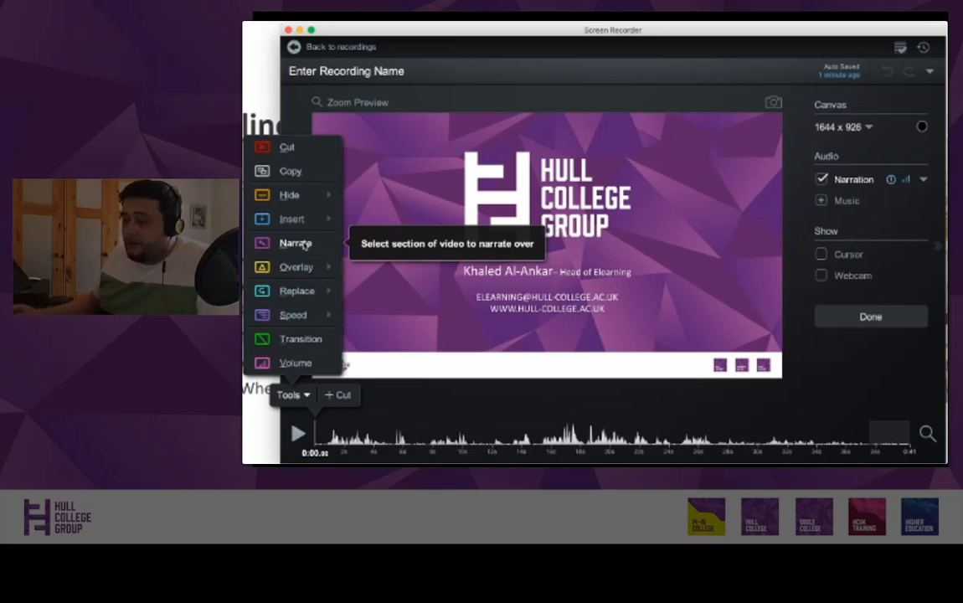
mouse_move(311, 269)
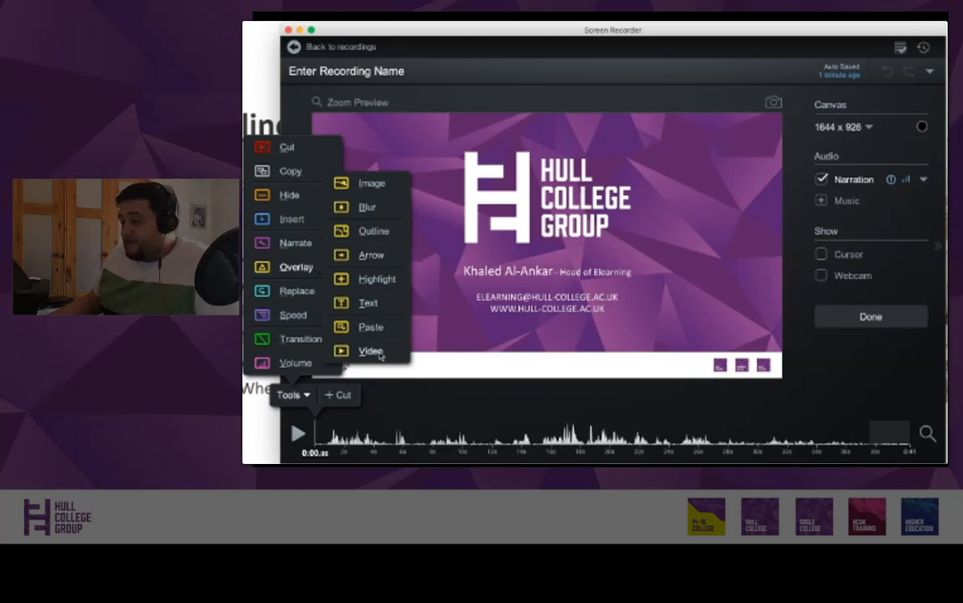
mouse_move(307, 296)
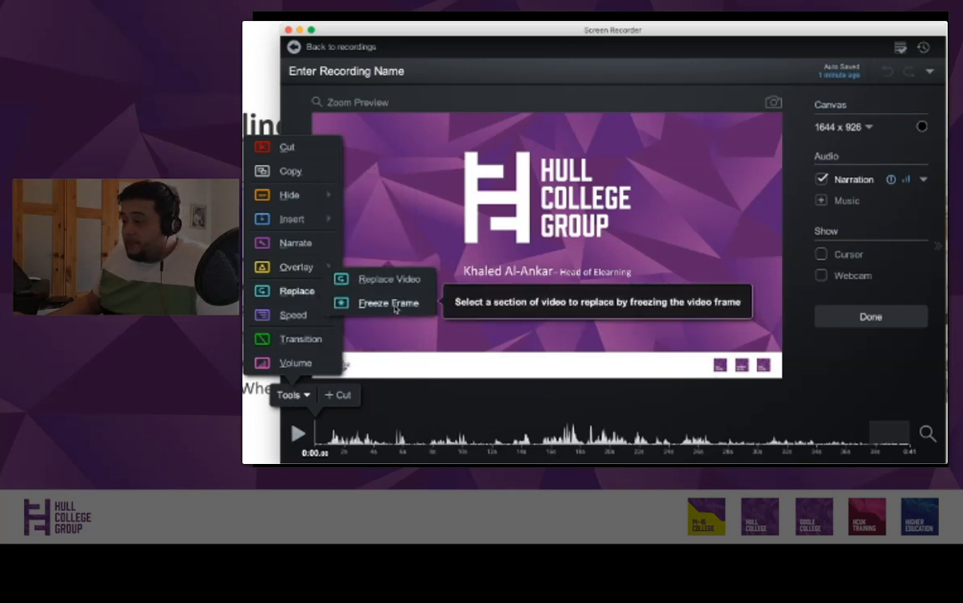
mouse_move(287, 323)
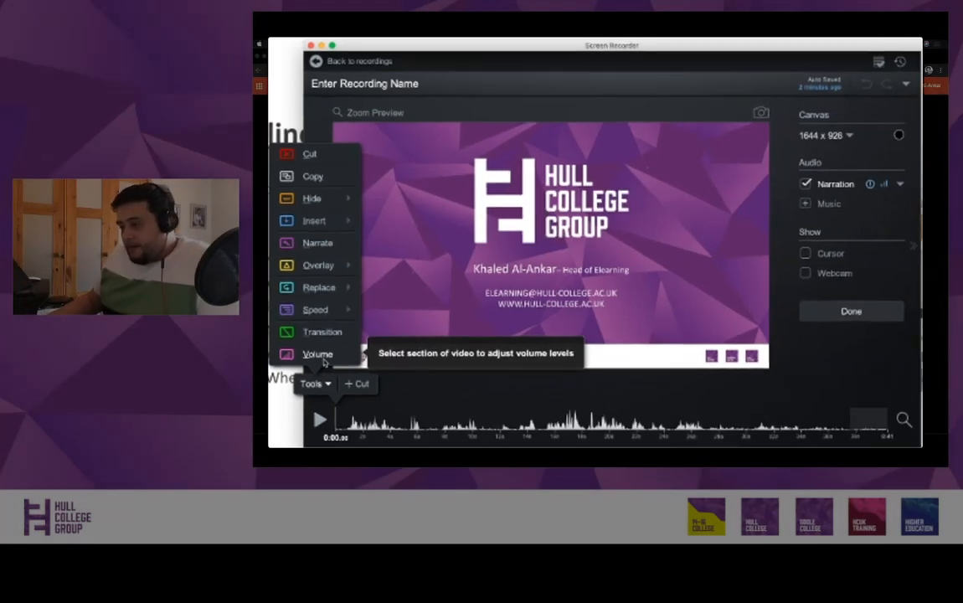
click(408, 413)
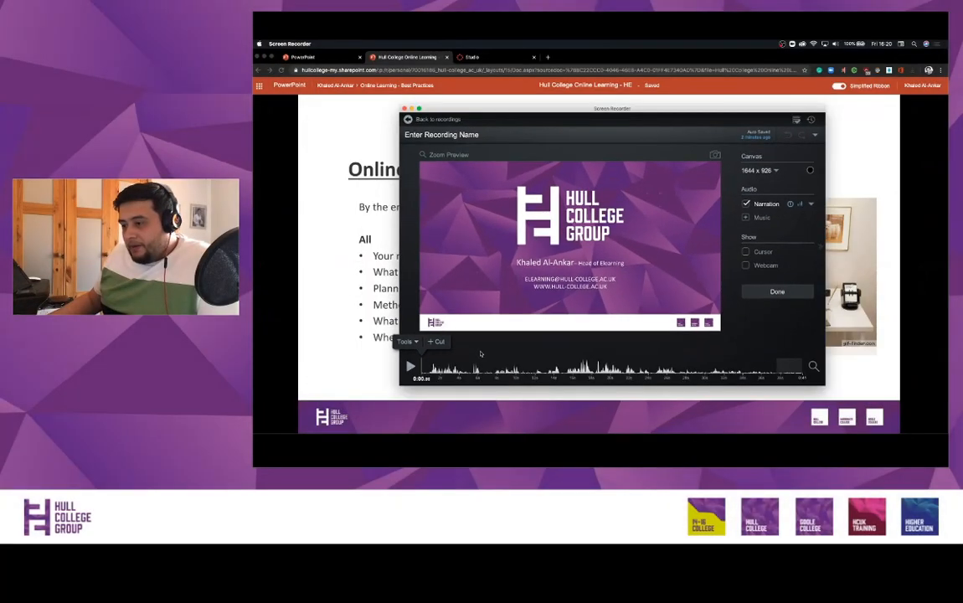
- Play the recording to about 0:25 and add a blur overlay covering the bulleted list on the "Online Learning in a nutshell" slide
click(410, 366)
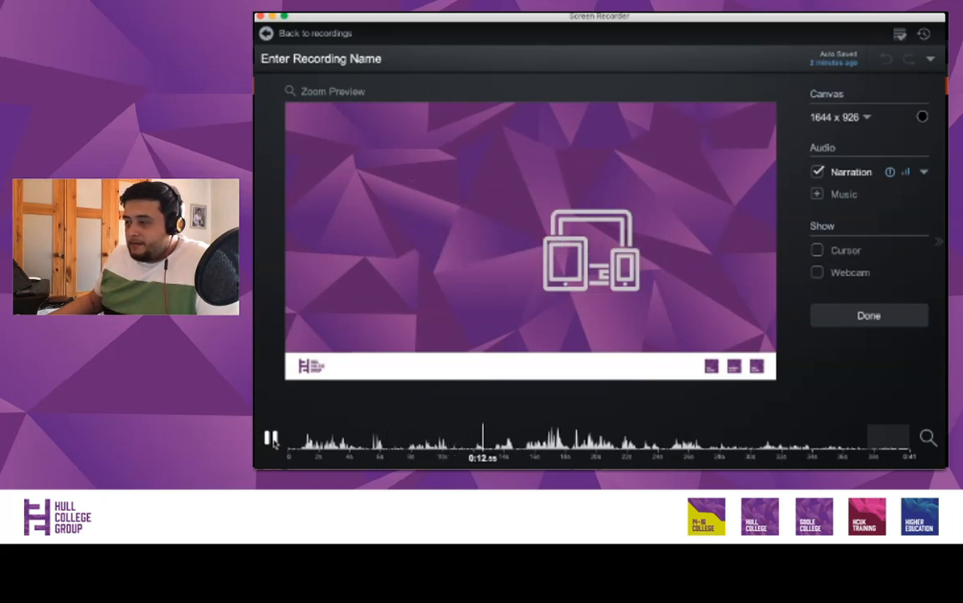
click(271, 439)
click(271, 439)
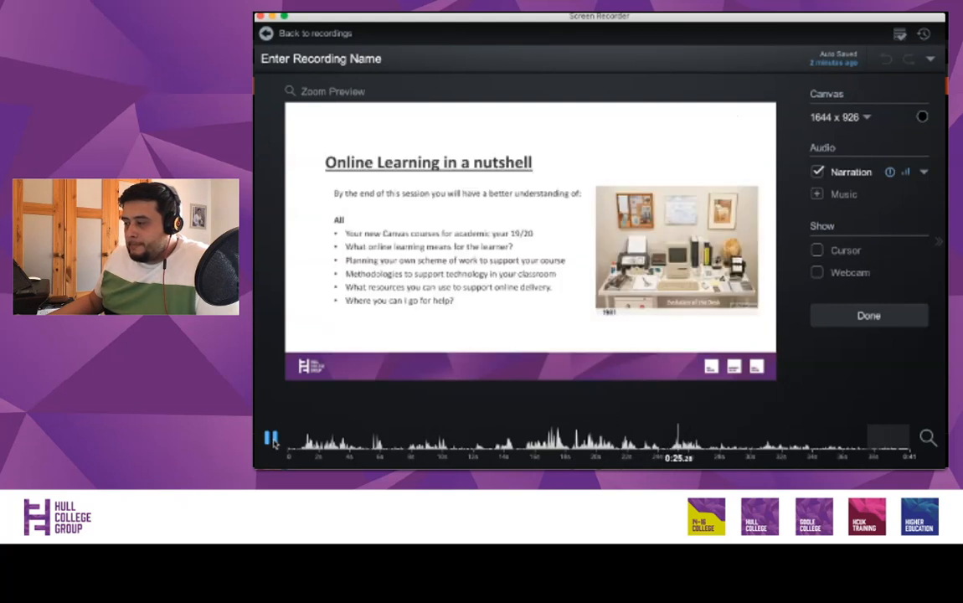
click(271, 438)
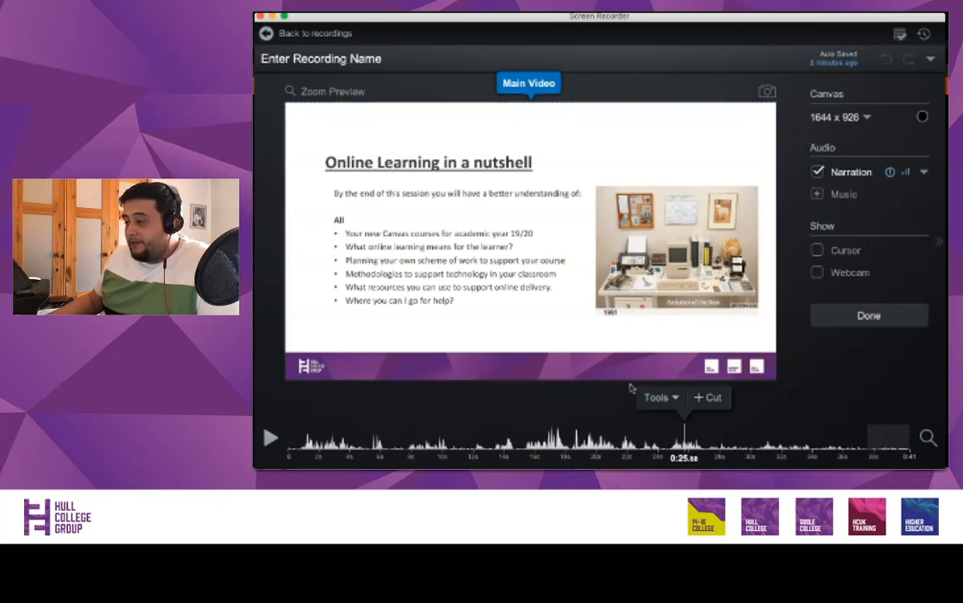
click(674, 399)
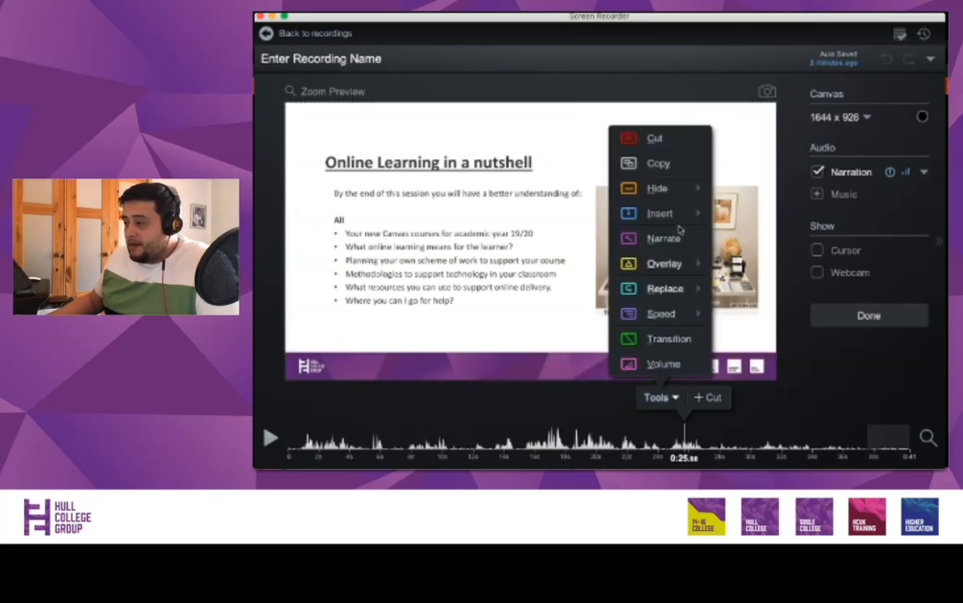
mouse_move(664, 263)
click(735, 201)
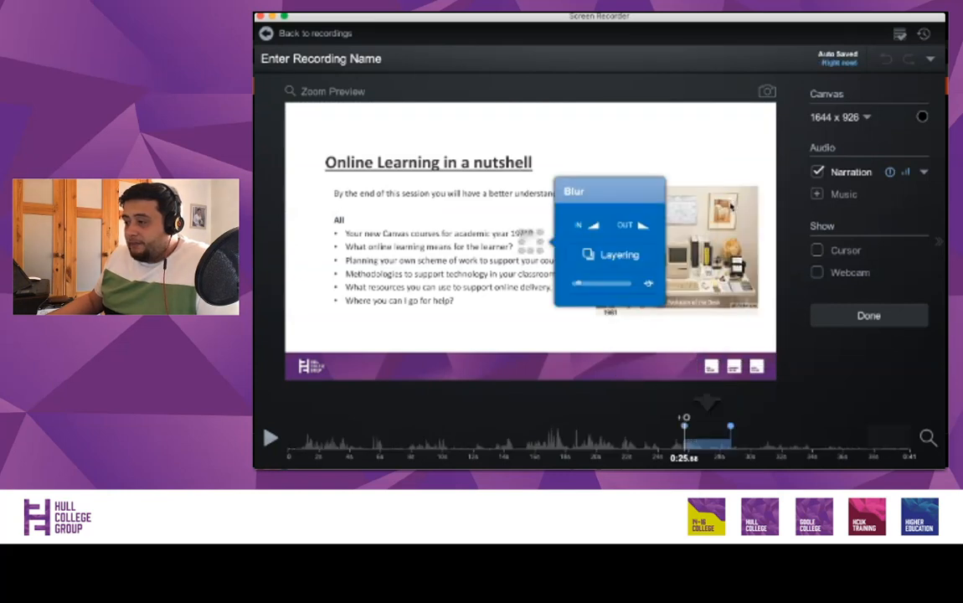
drag(521, 234, 327, 211)
drag(539, 249, 584, 325)
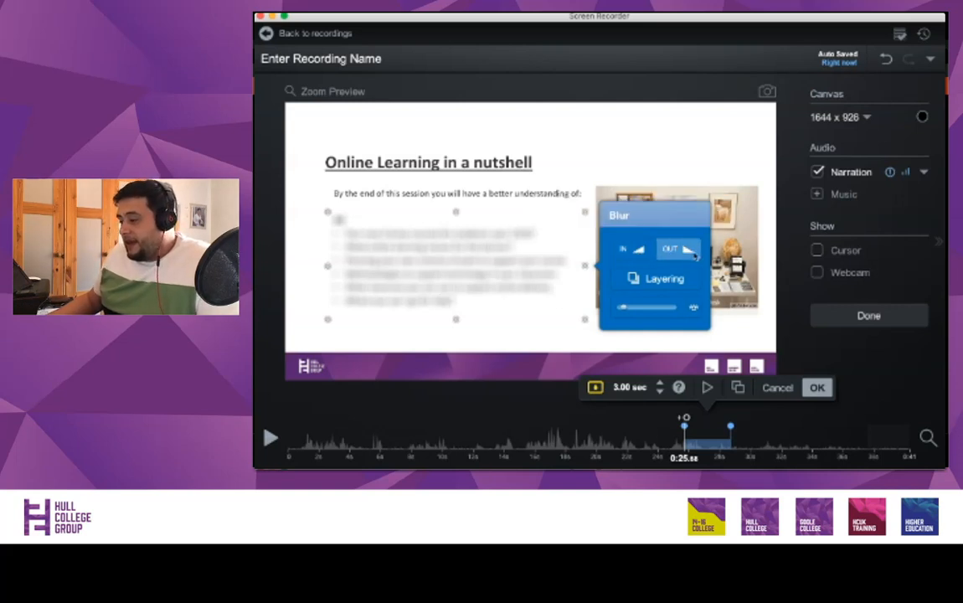
- Set both the in and out transitions of the blur overlay to Fade
click(635, 251)
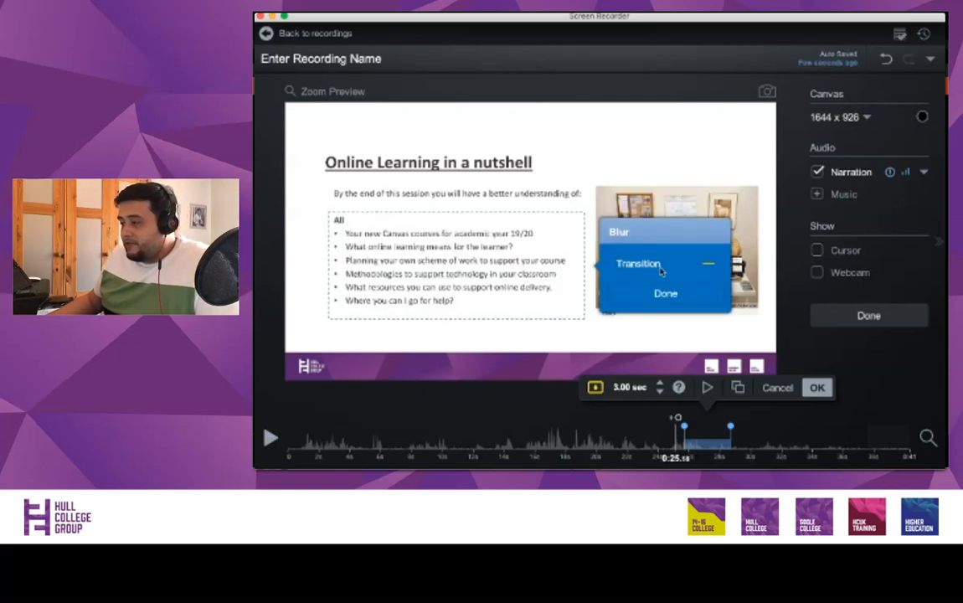
click(708, 263)
click(770, 252)
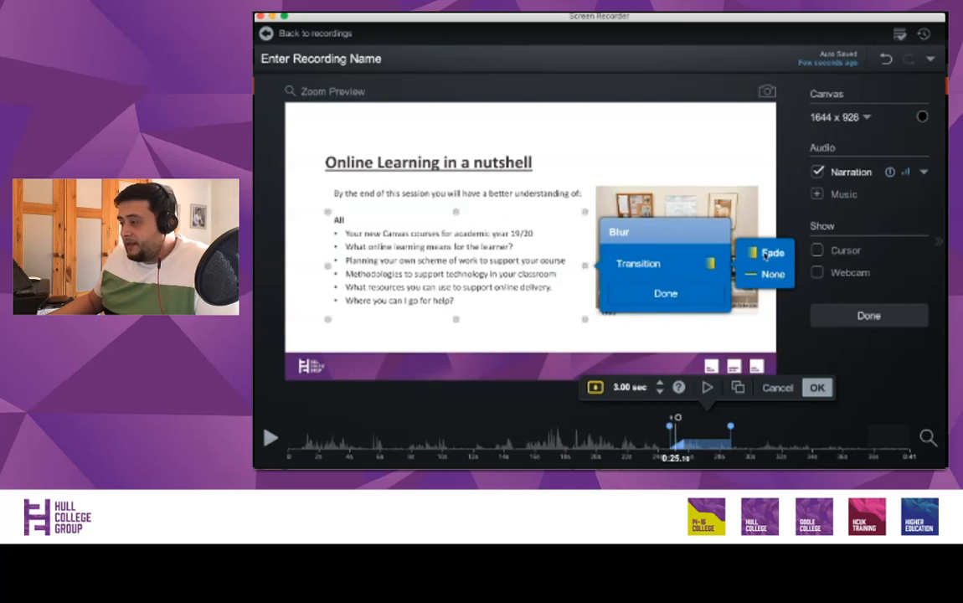
click(659, 294)
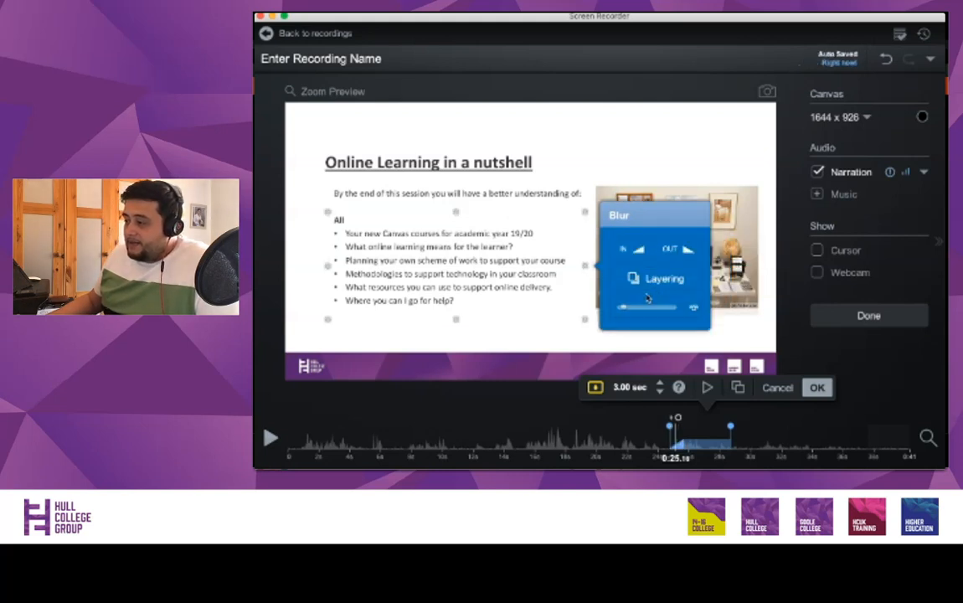
click(672, 255)
click(709, 264)
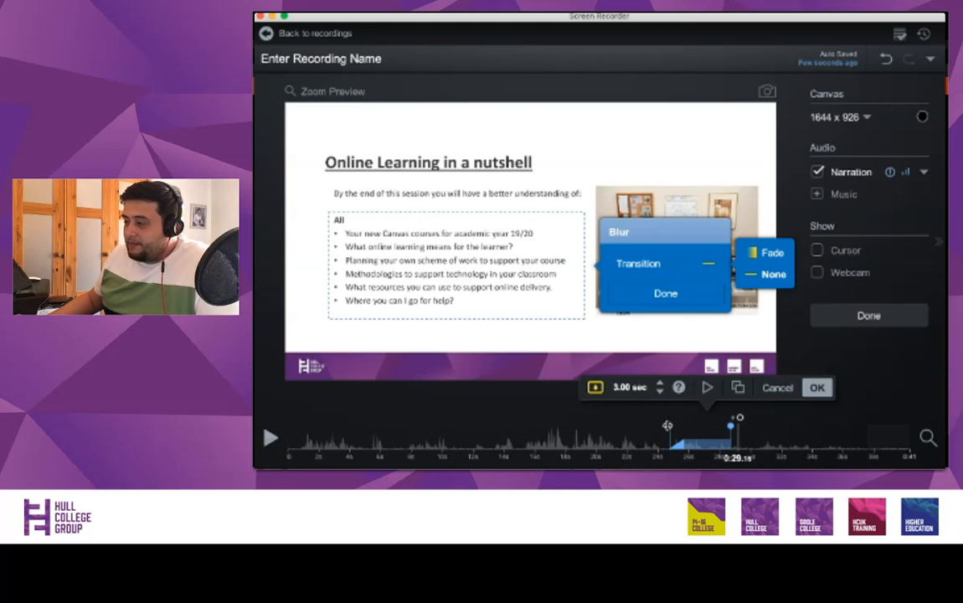
click(757, 255)
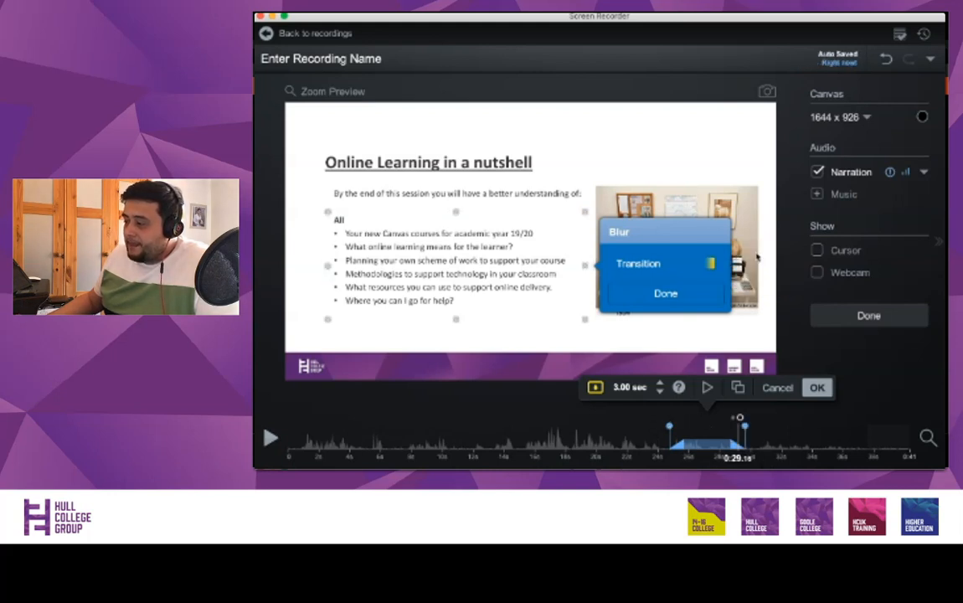
click(681, 292)
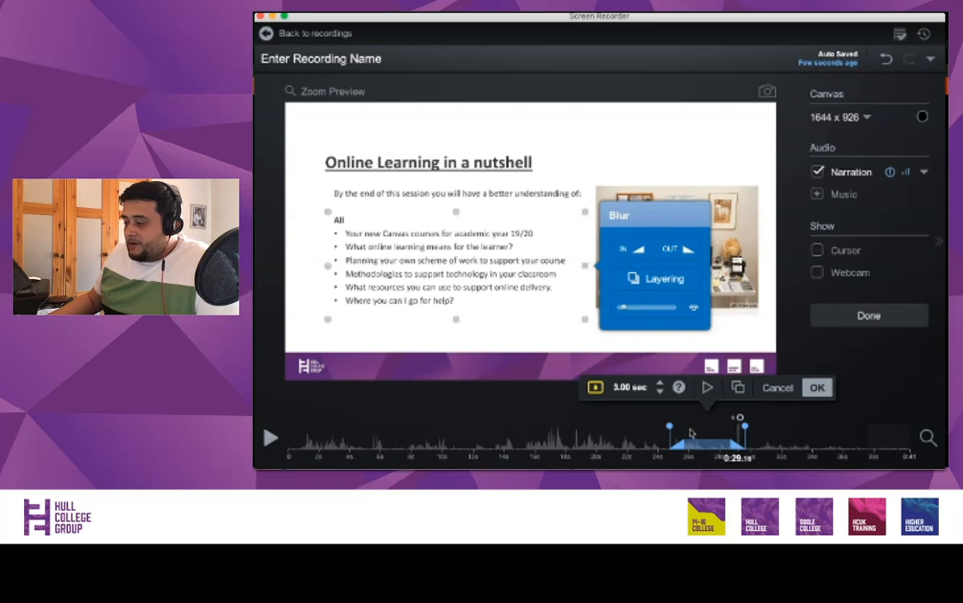
- Preview the blur, shorten it to 2.20 seconds, shift it slightly earlier on the timeline and apply it
click(707, 386)
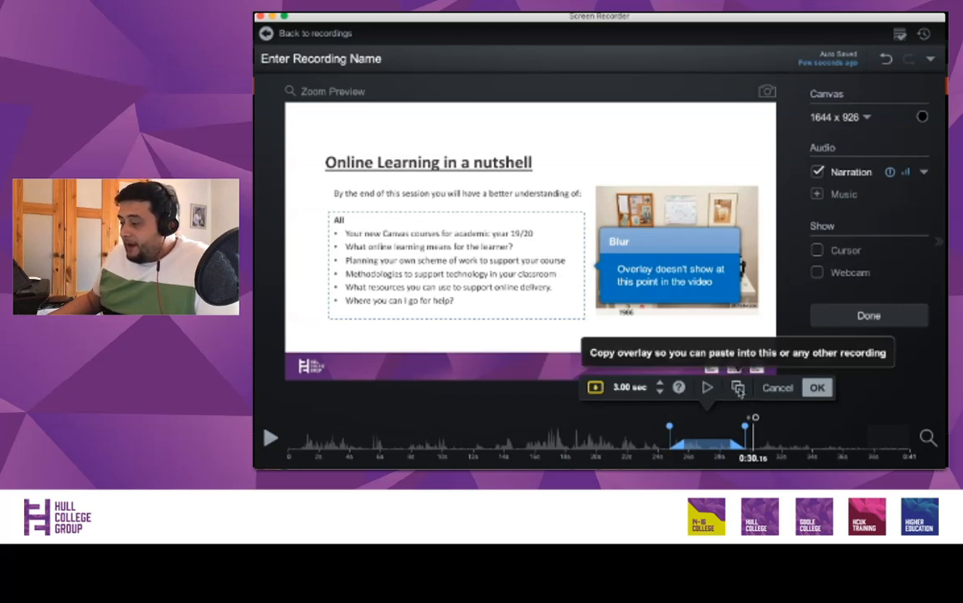
drag(744, 428, 768, 434)
drag(705, 438, 693, 439)
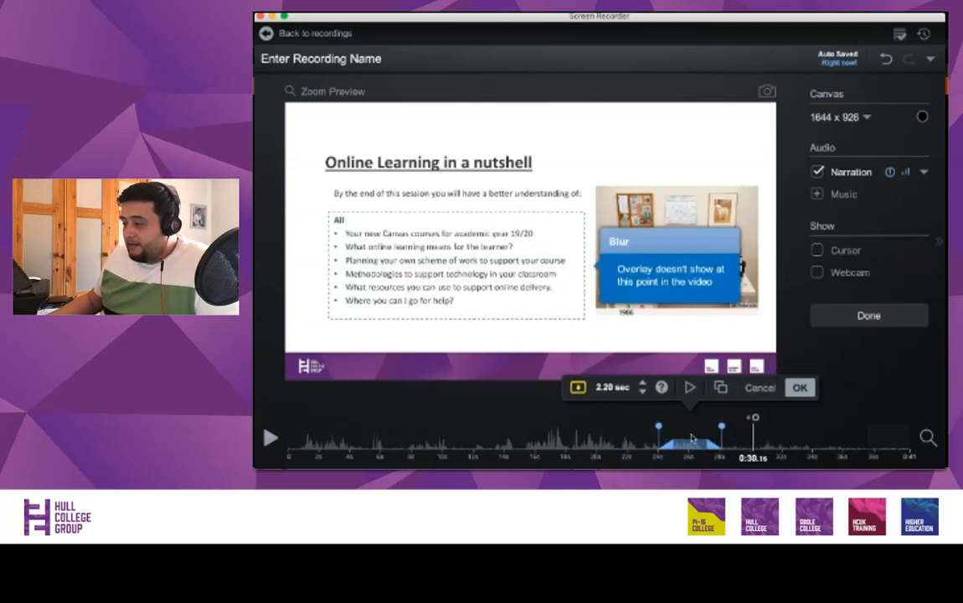
click(799, 388)
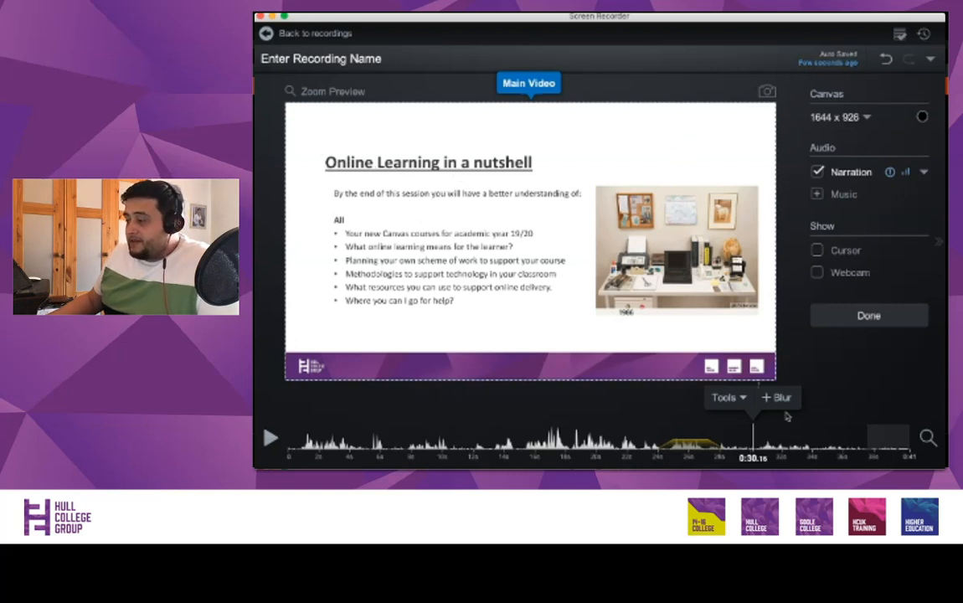
- Add an arrow overlay at about 0:30, running from the end of the slide title down to the desk picture
click(742, 397)
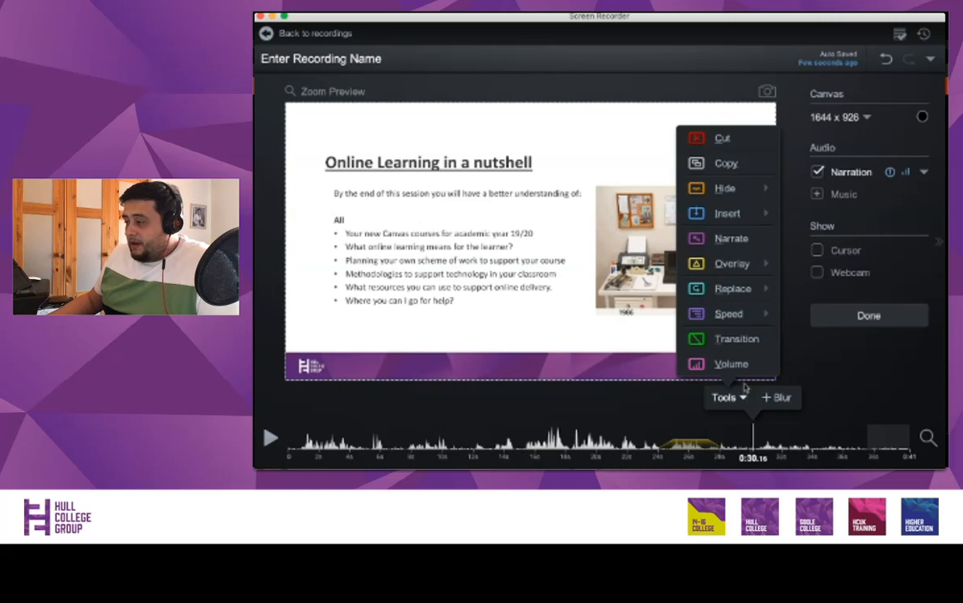
mouse_move(741, 267)
click(797, 256)
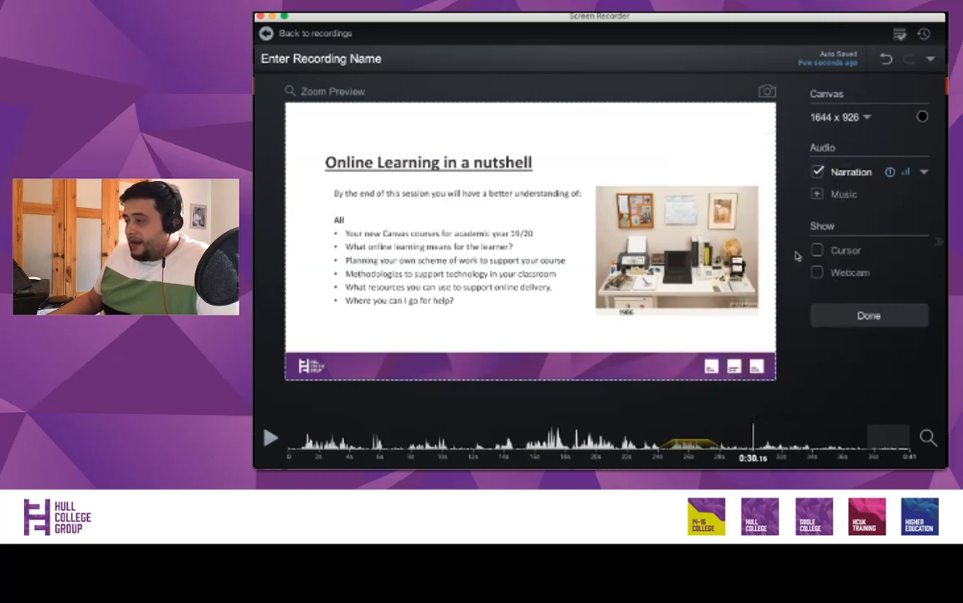
drag(524, 236, 493, 181)
drag(537, 248, 653, 264)
drag(494, 182, 536, 172)
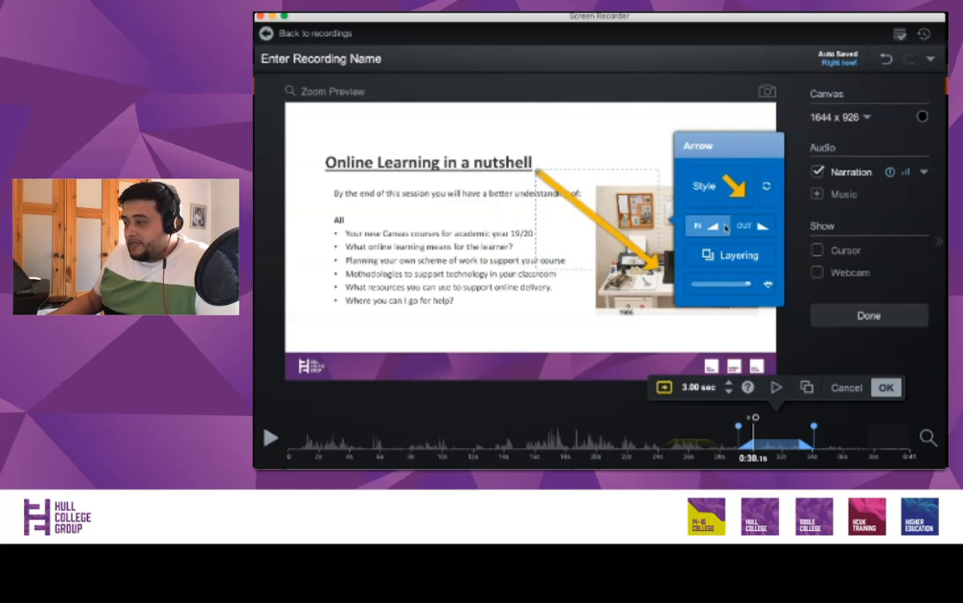
- Set the arrow overlay's transition to Pop
click(744, 225)
click(755, 217)
click(832, 218)
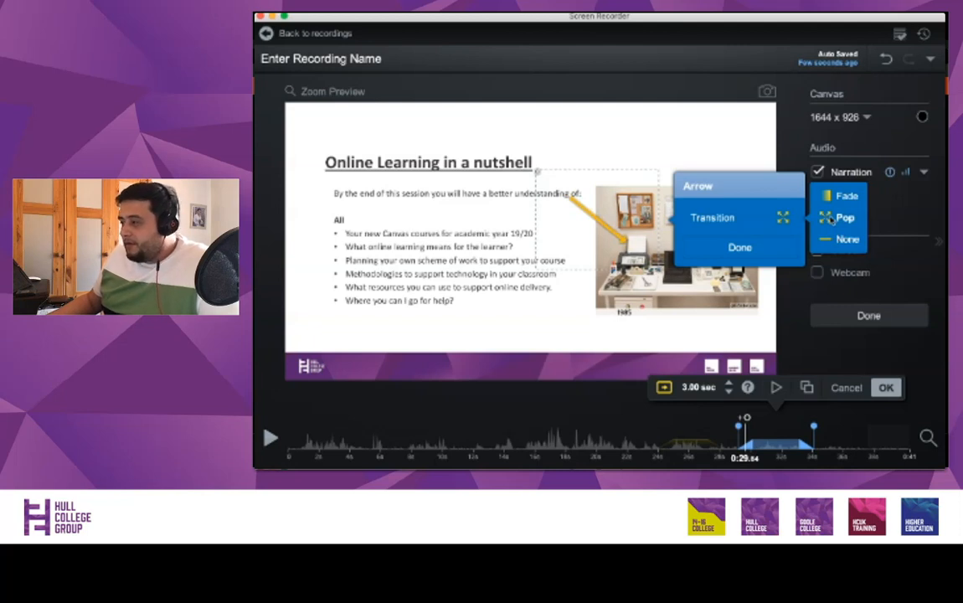
click(827, 217)
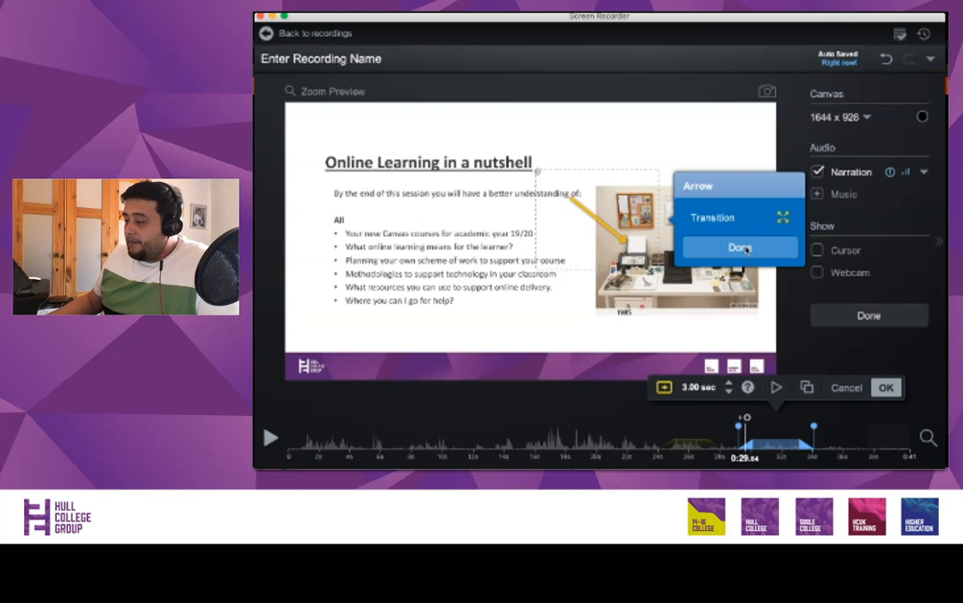
click(746, 249)
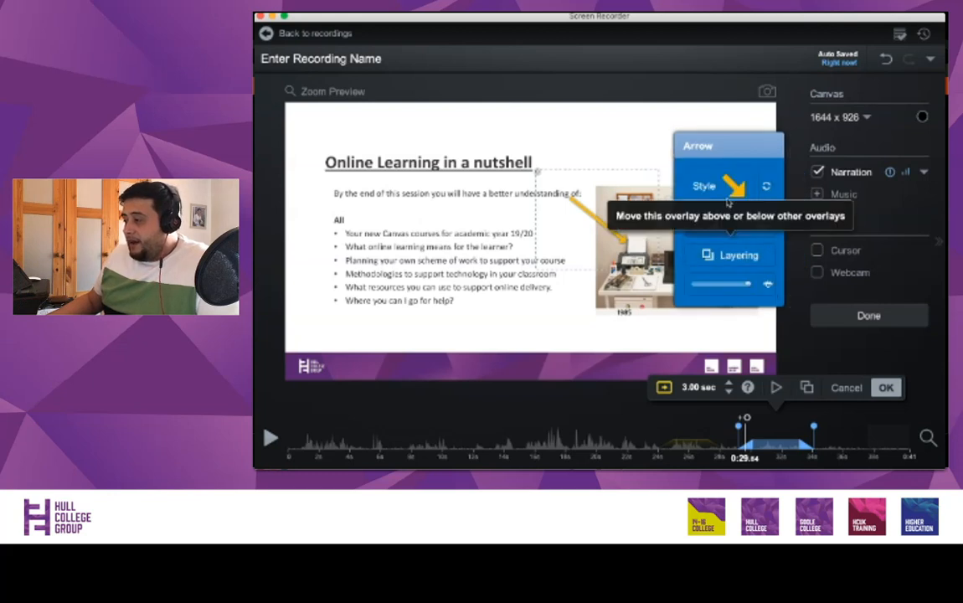
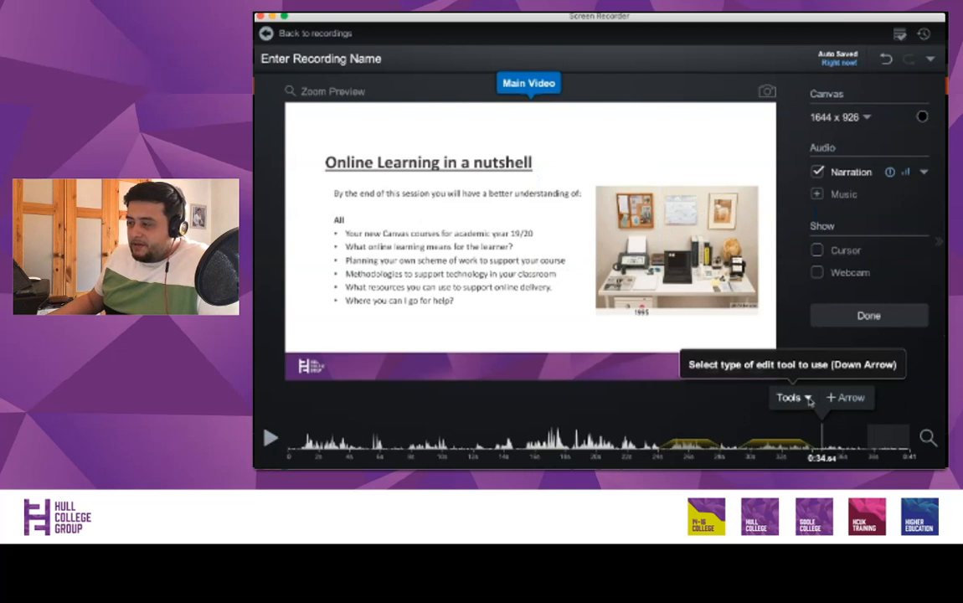
- Add a text overlay at about 0:34 and turn off its automatic sizing
click(808, 401)
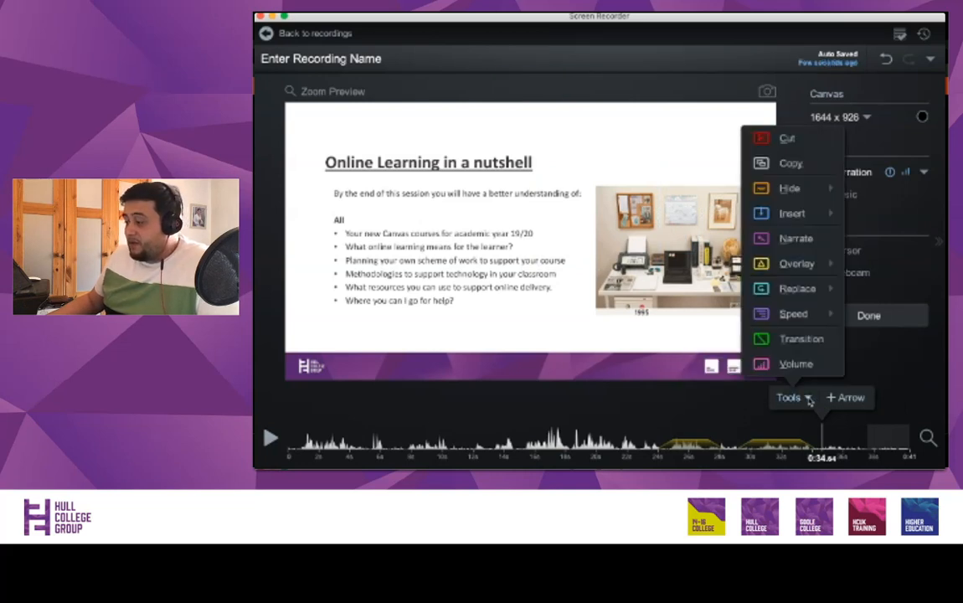
mouse_move(795, 262)
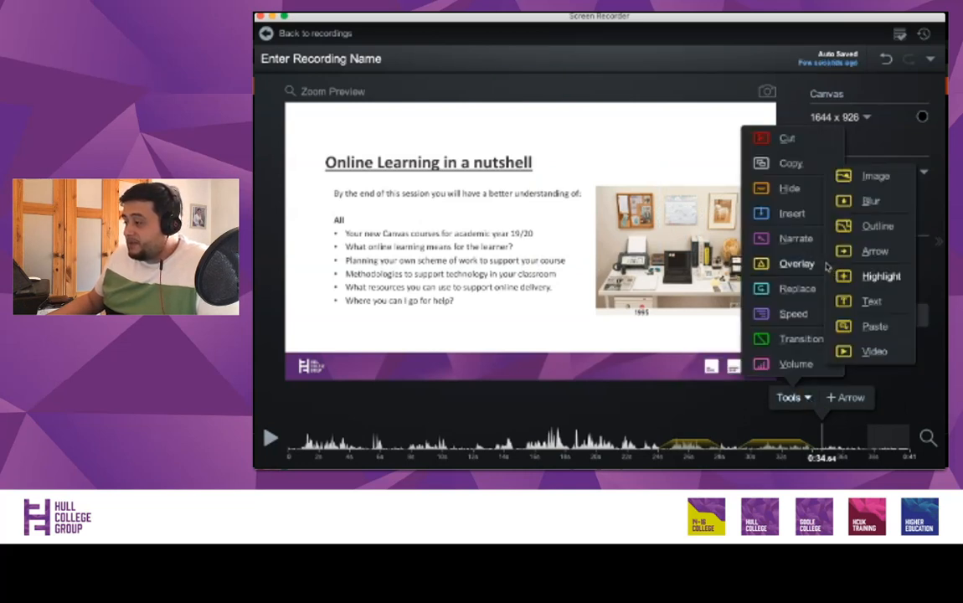
click(871, 303)
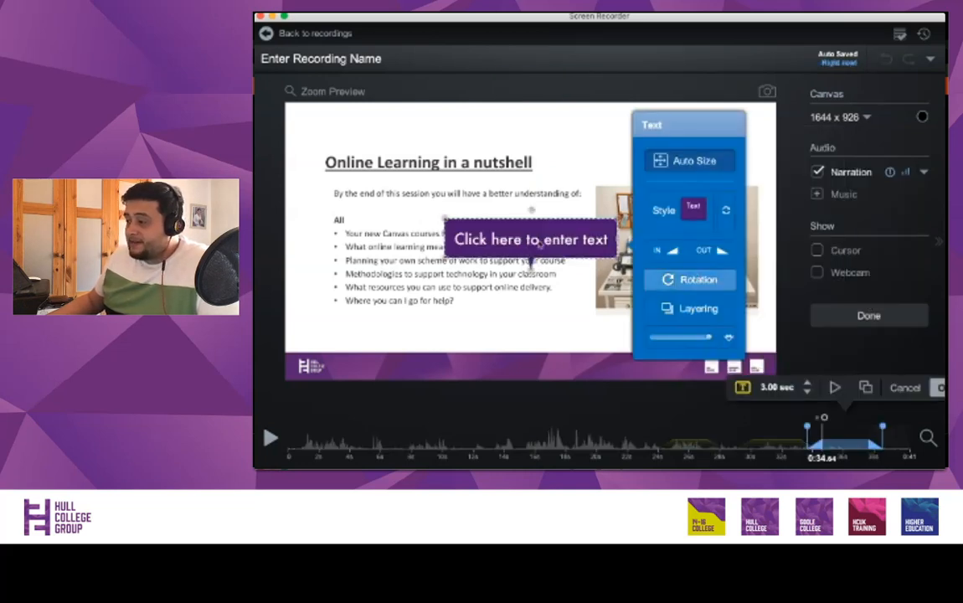
click(708, 171)
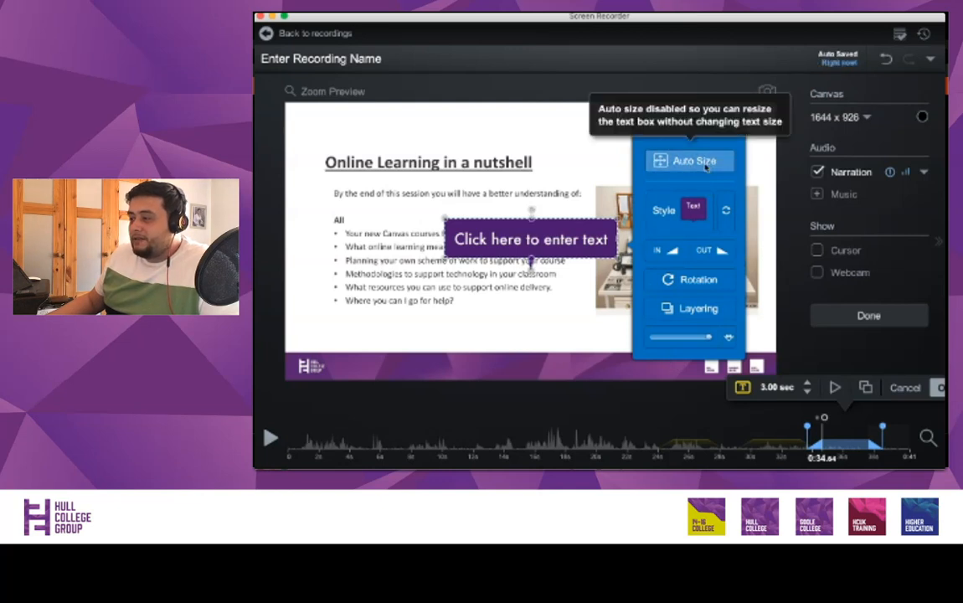
- Replace the placeholder text with "Anything here" and widen the text box
double_click(604, 239)
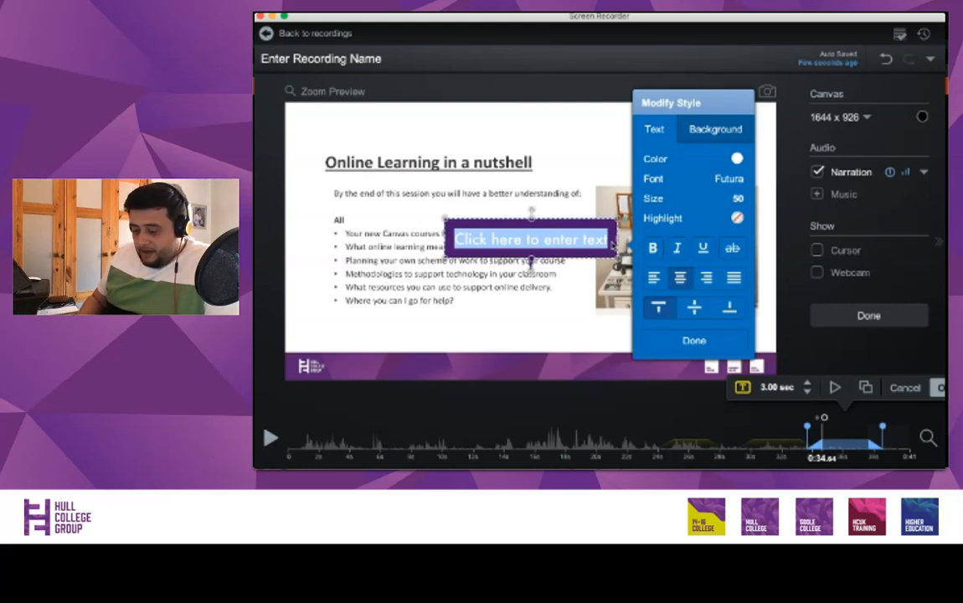
text(An)
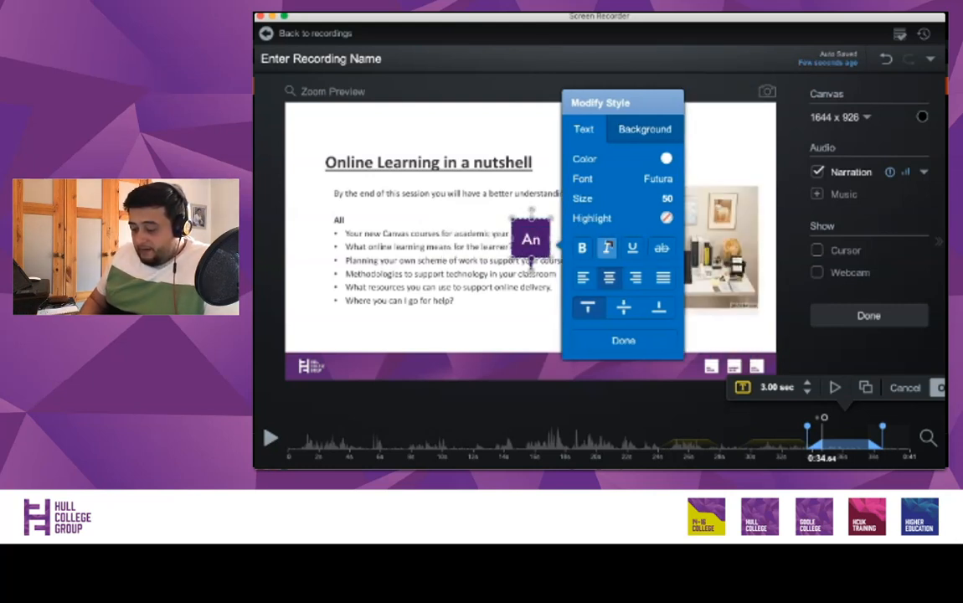
text(ything here)
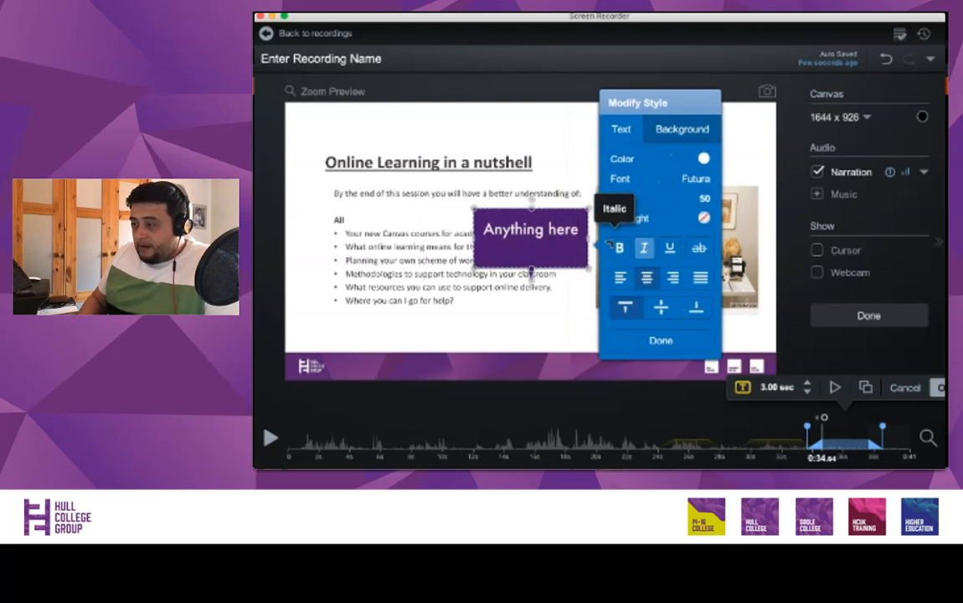
drag(586, 267, 615, 247)
drag(543, 272, 581, 262)
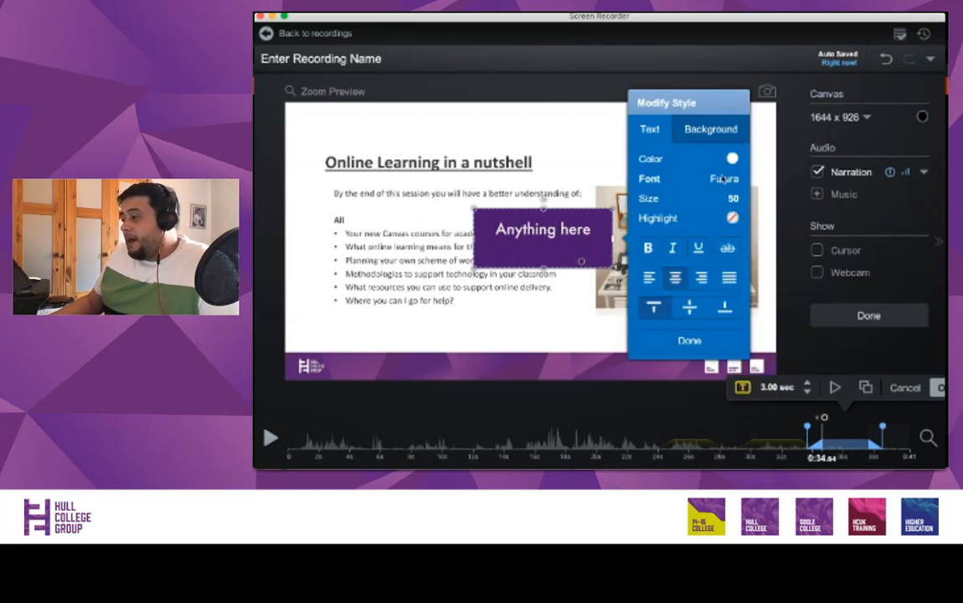
- Make the overlay text bold, italic and underlined, align it to the vertical middle of the box, and apply the overlay
click(711, 132)
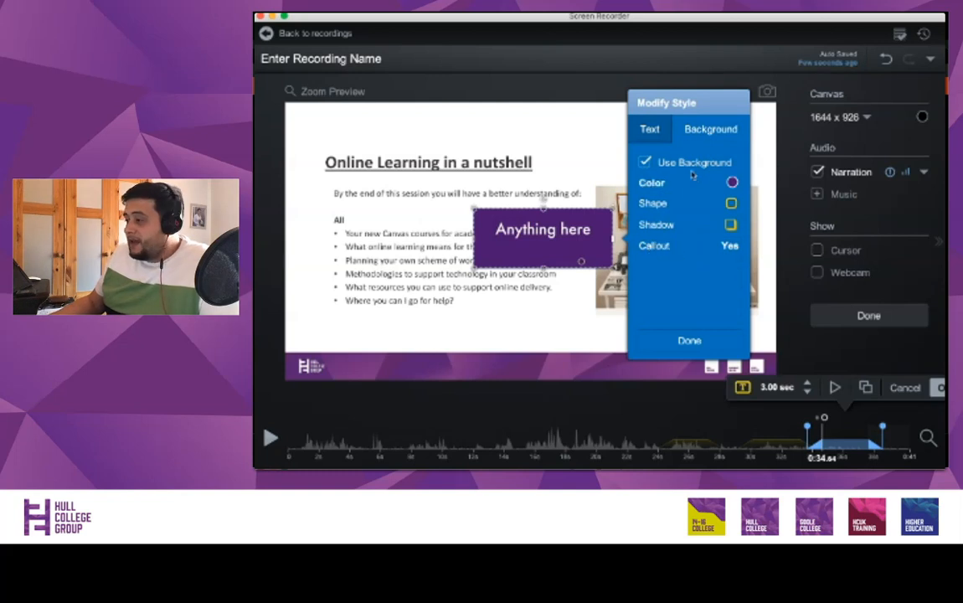
click(665, 138)
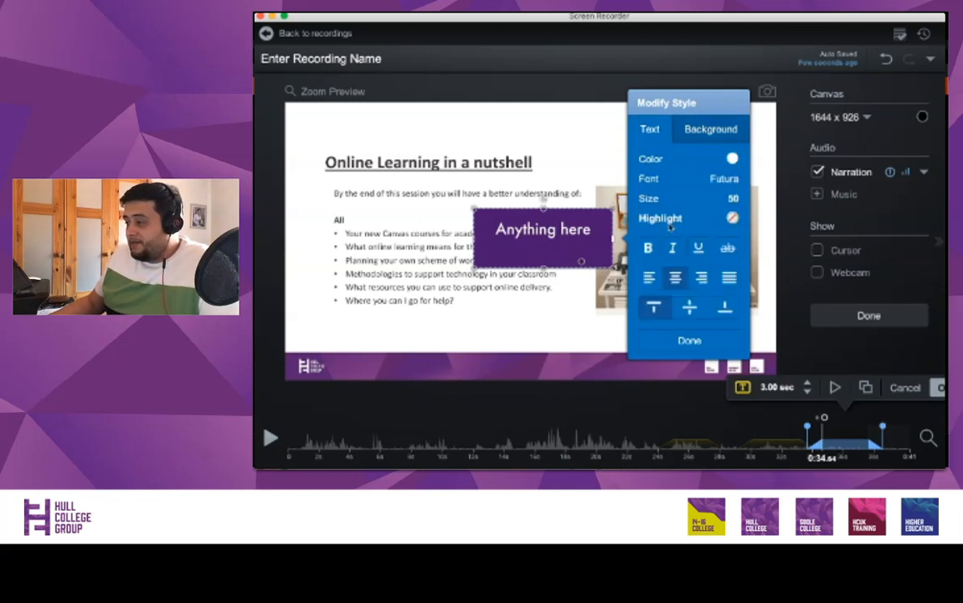
click(648, 248)
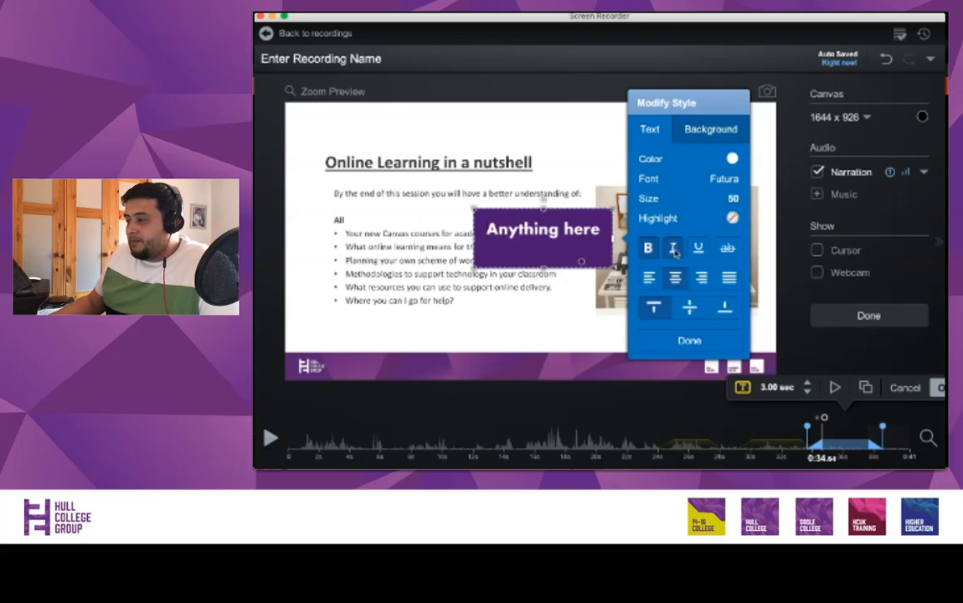
click(673, 251)
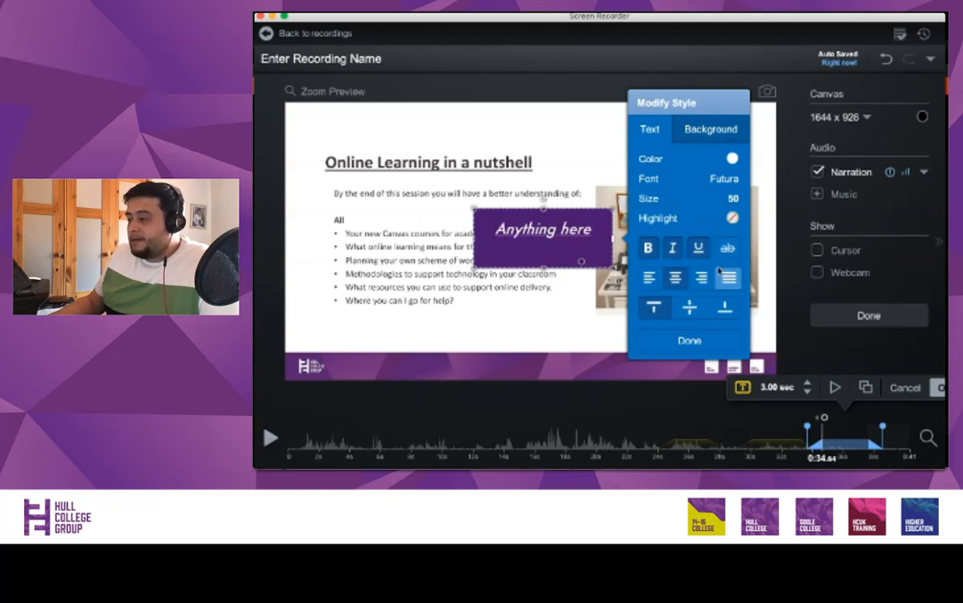
click(689, 308)
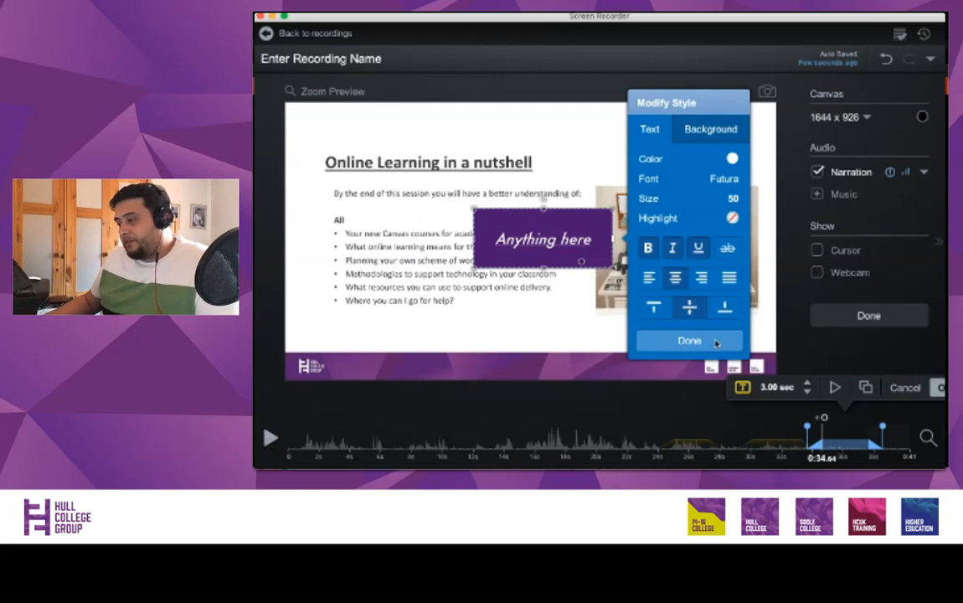
click(689, 341)
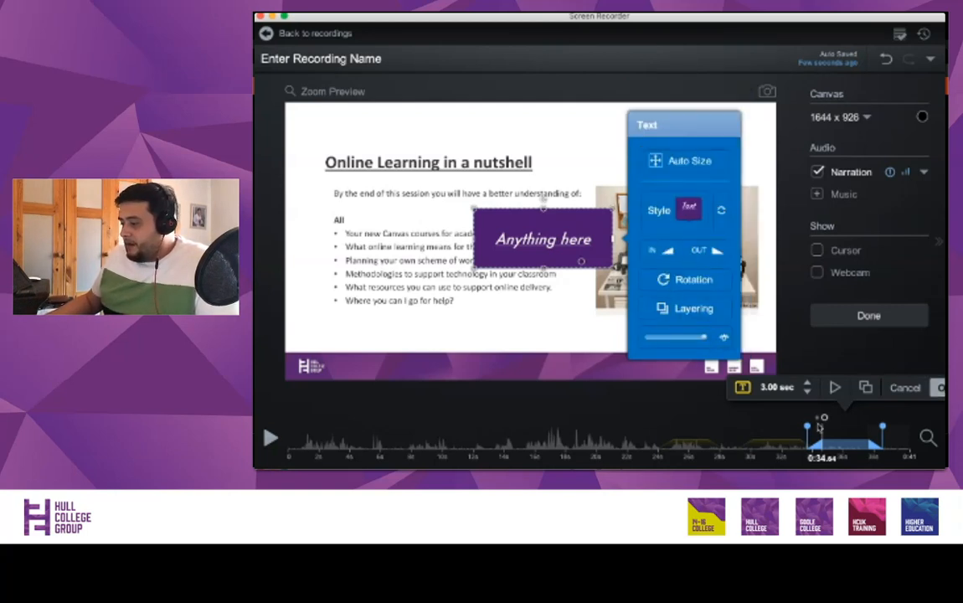
click(835, 387)
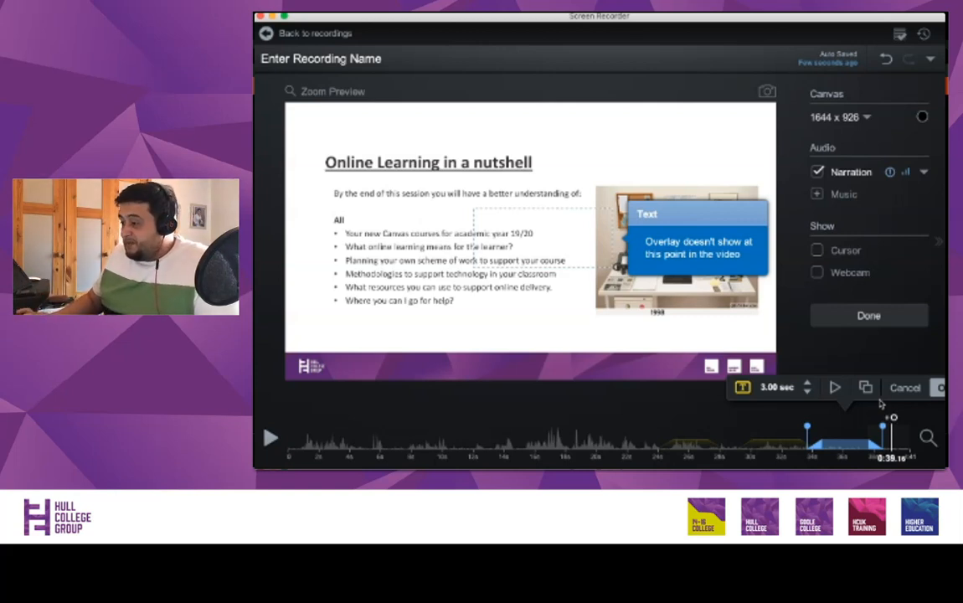
click(937, 388)
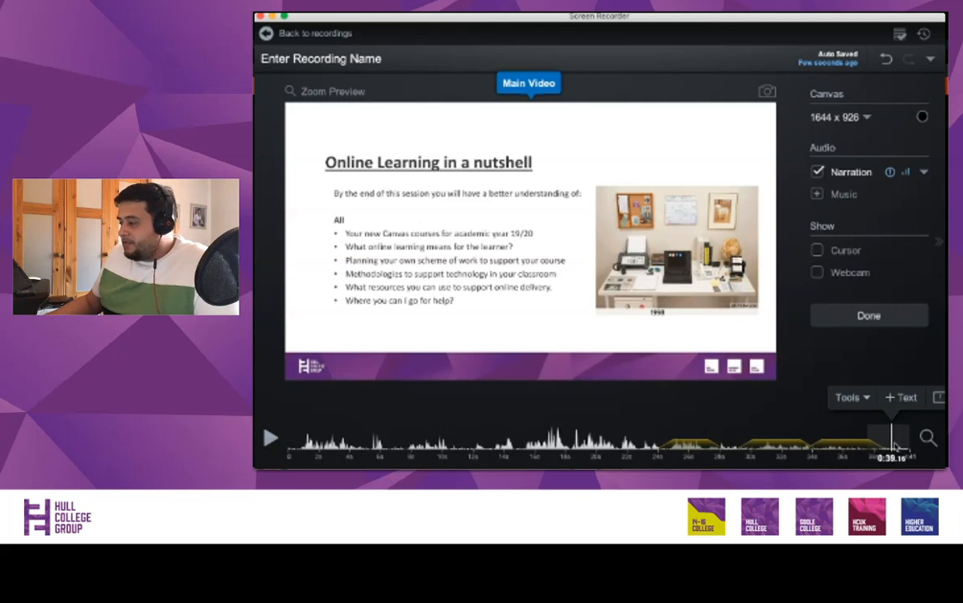
- Move the playhead to about 0:06.72 on the timeline
click(393, 439)
click(376, 399)
click(520, 408)
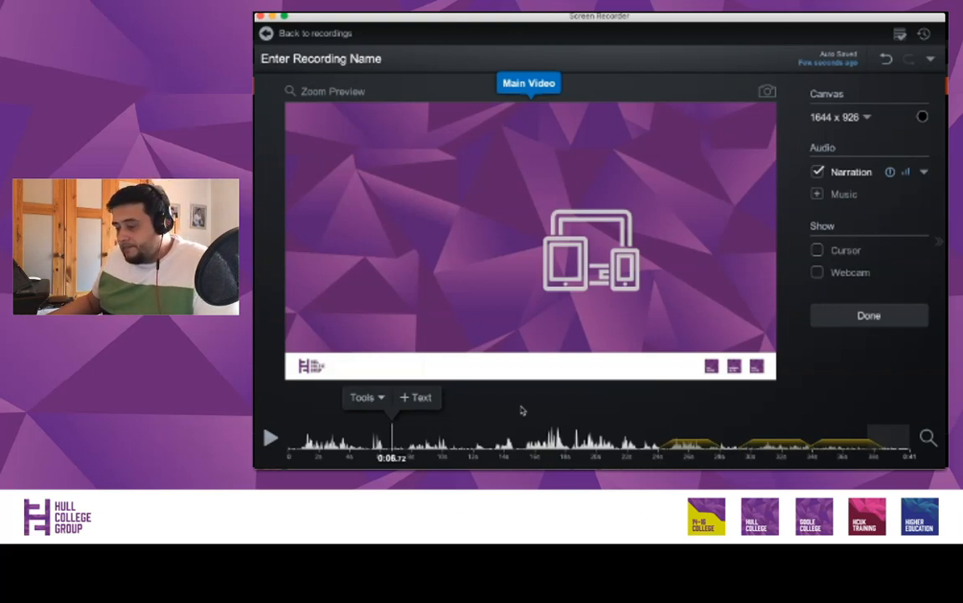
click(818, 195)
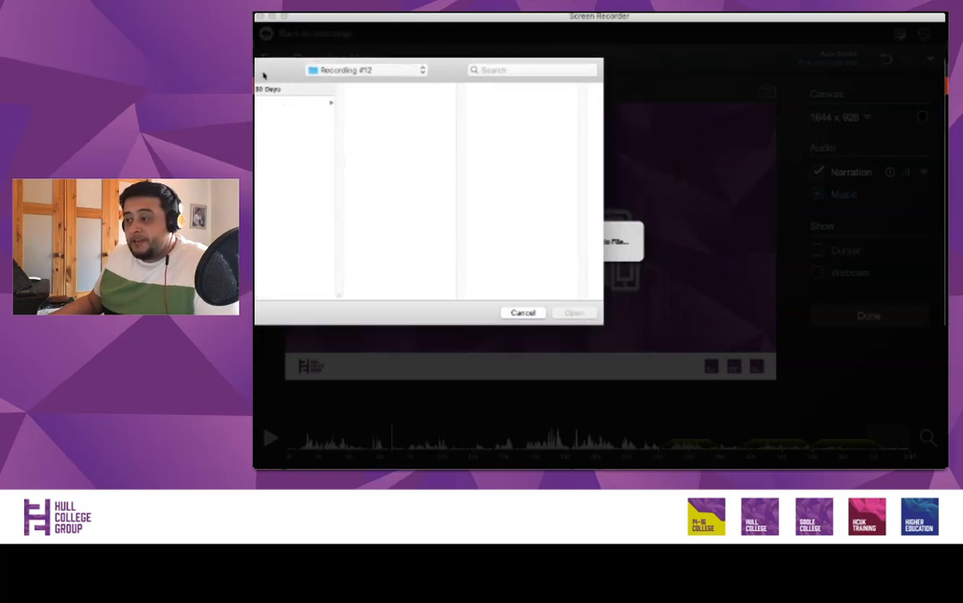
click(526, 312)
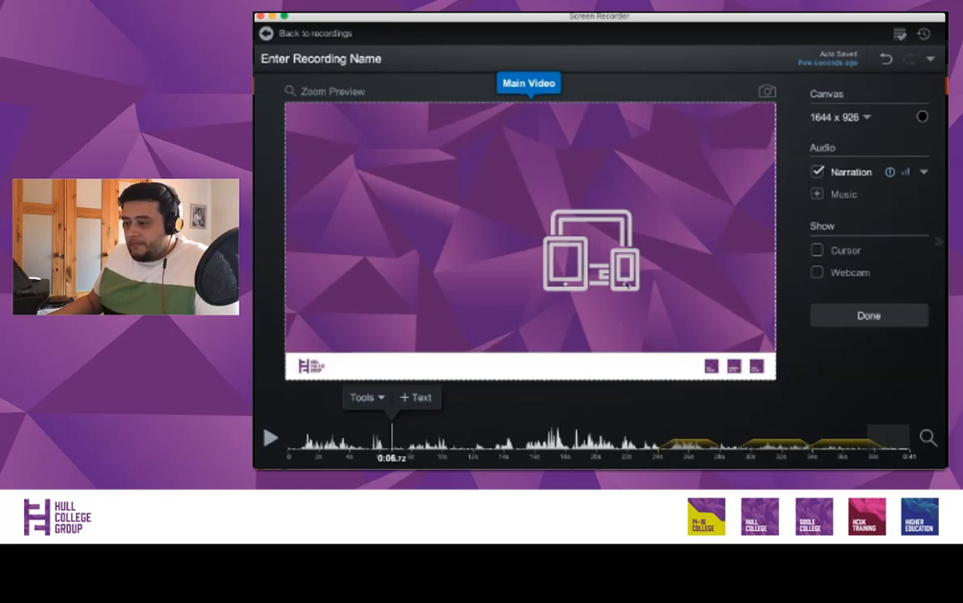
mouse_move(820, 275)
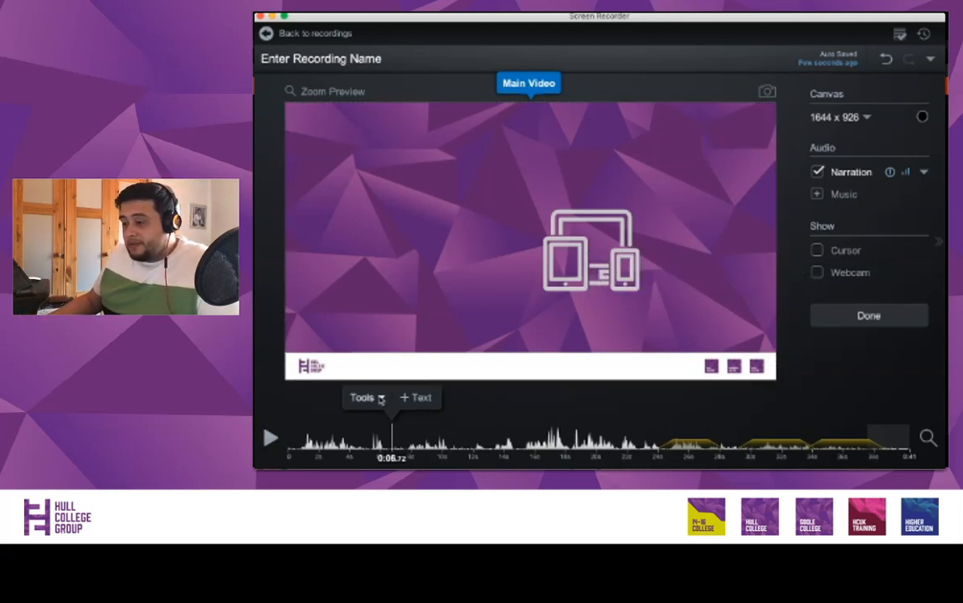
- Insert a new recording at the playhead and choose the webcam as its source
click(381, 398)
mouse_move(397, 195)
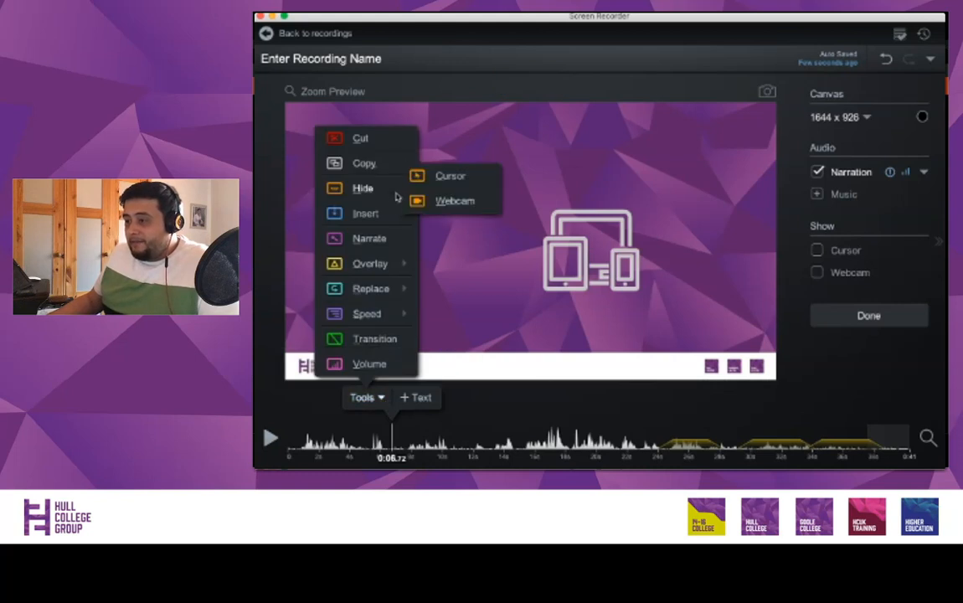
mouse_move(370, 221)
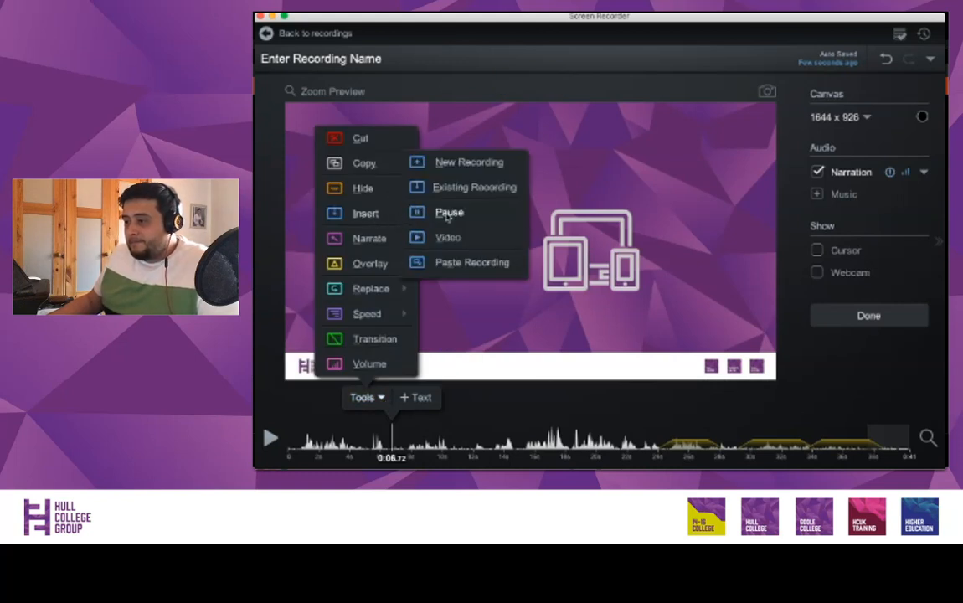
click(455, 165)
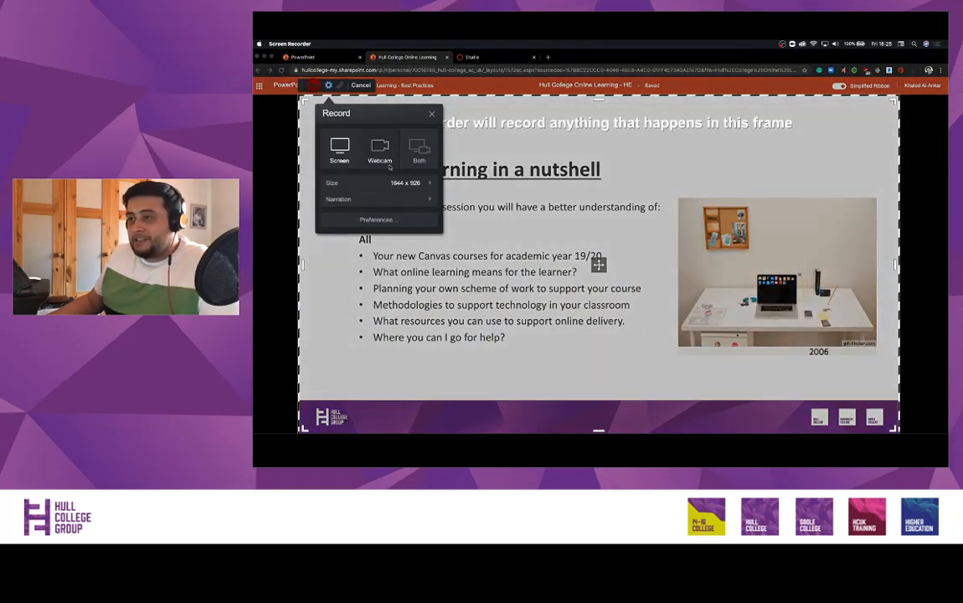
click(379, 149)
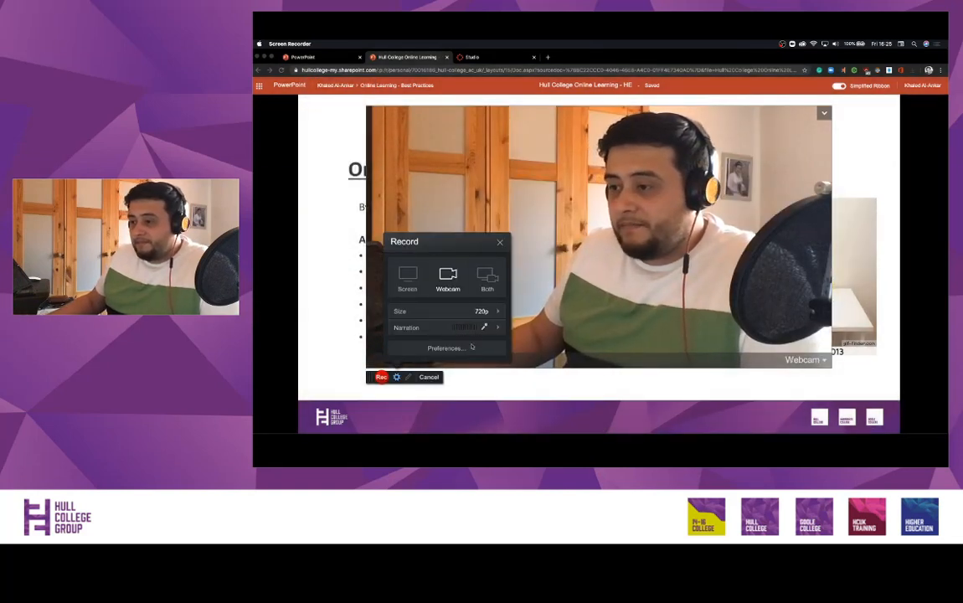
- Record about 26 seconds of webcam video, apply the insertion, and place the playhead shortly before the inserted clip
click(383, 377)
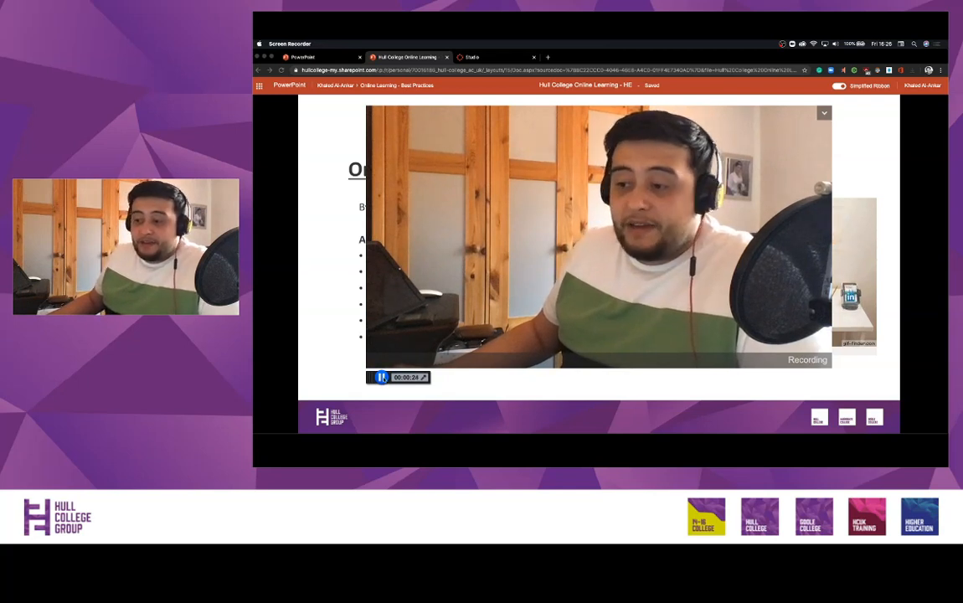
click(519, 376)
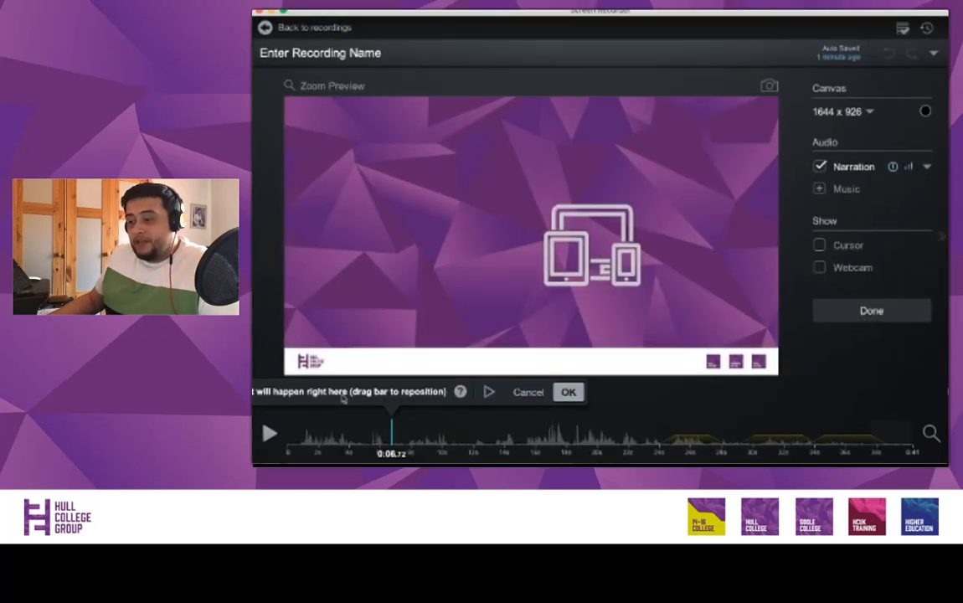
click(581, 396)
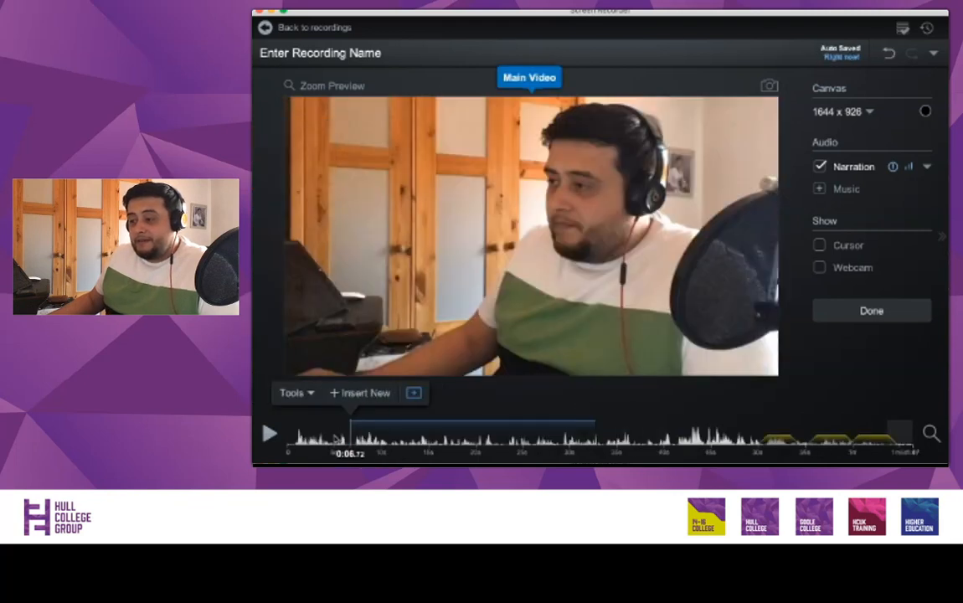
click(336, 439)
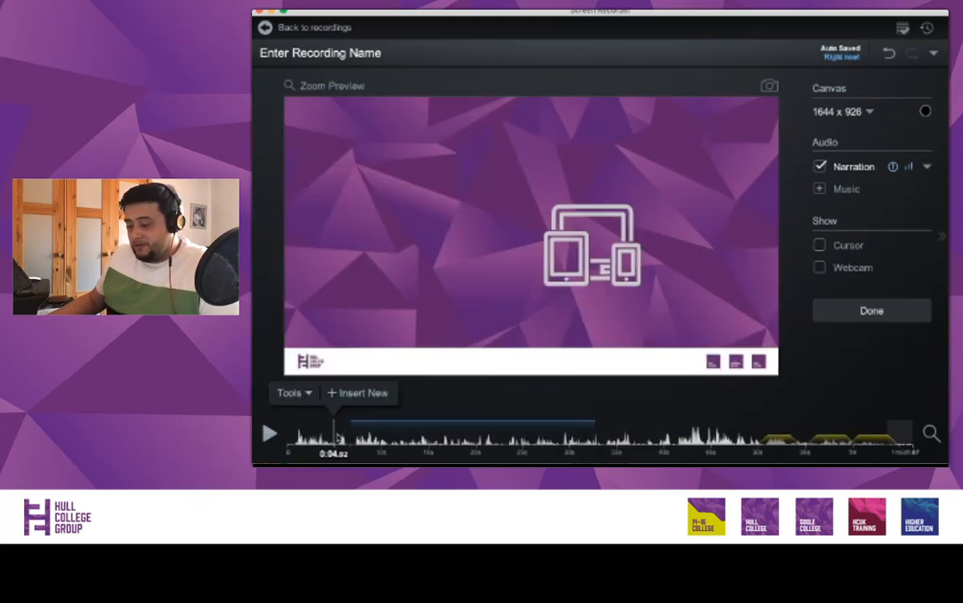
- Play the recording into the inserted webcam clip, pause at about 0:18.6, and start a Speed Up edit there
key(space)
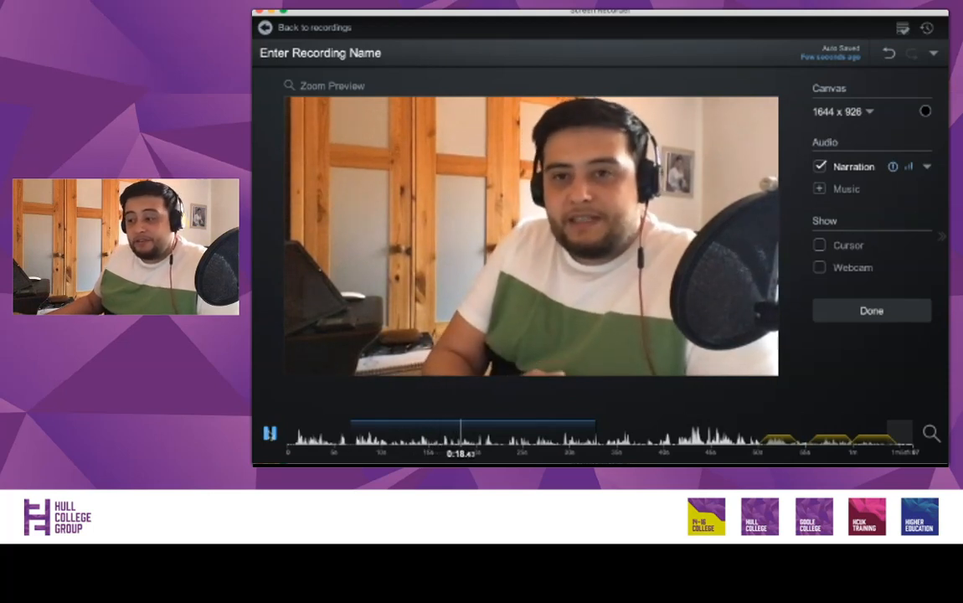
click(269, 433)
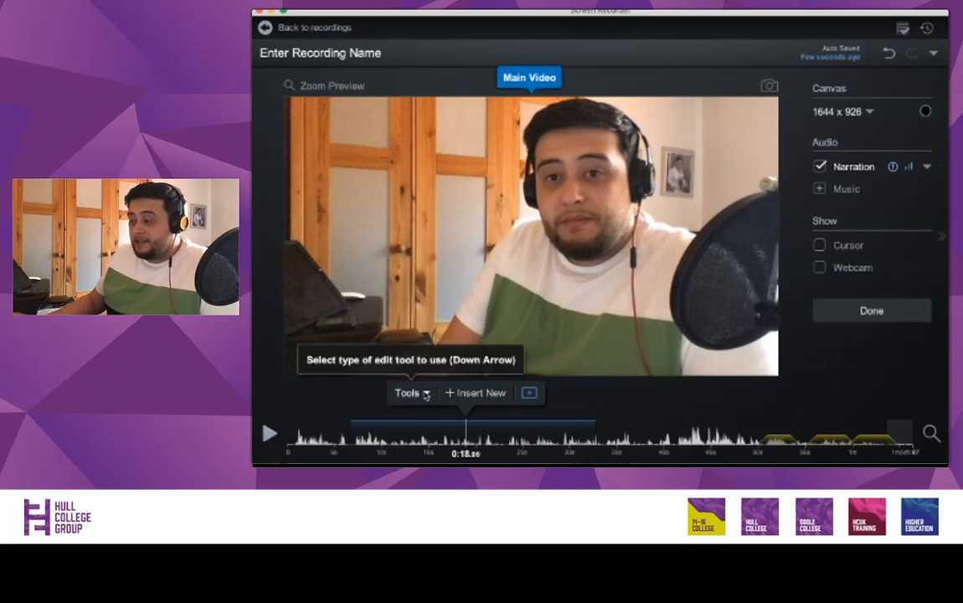
click(426, 394)
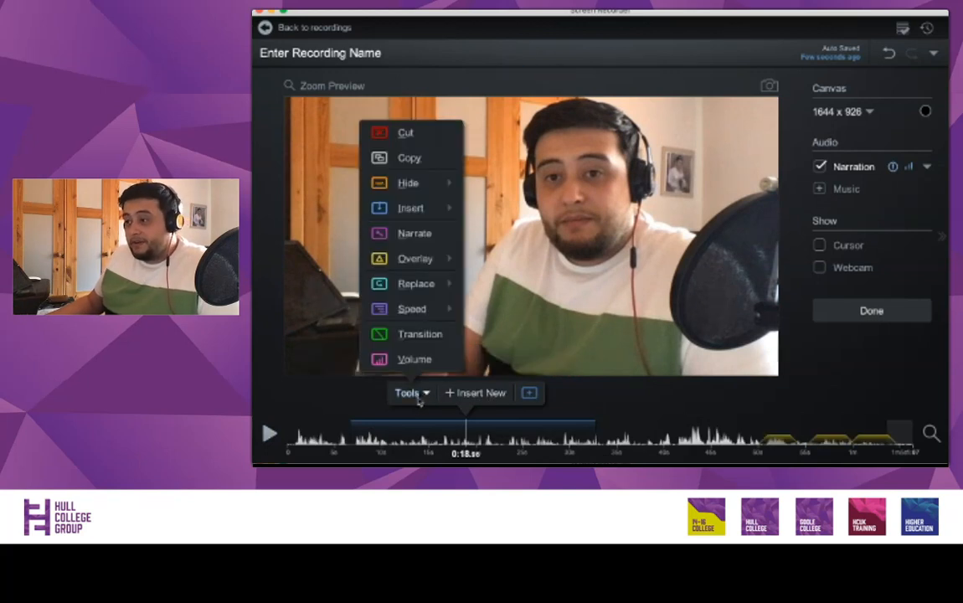
mouse_move(427, 287)
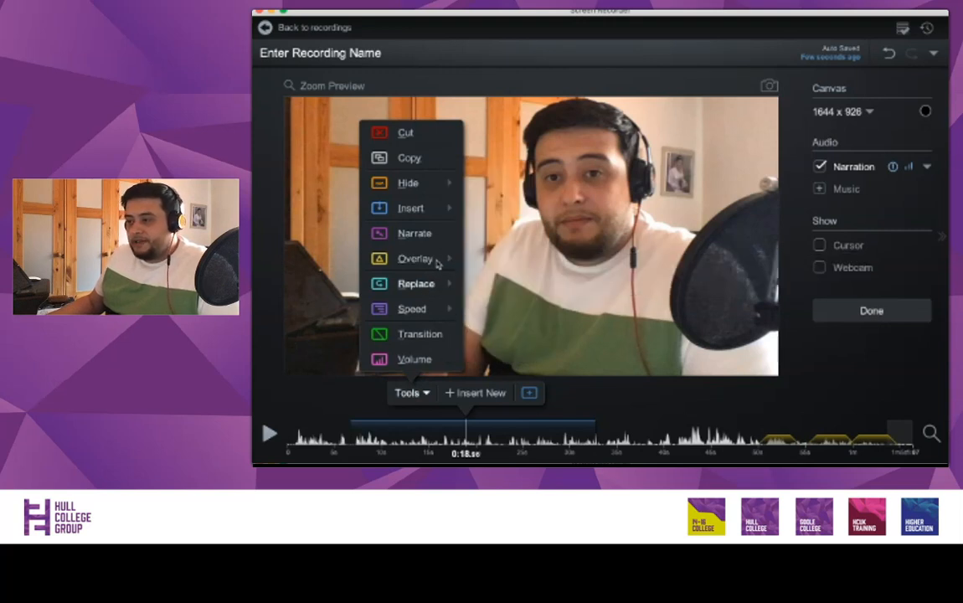
mouse_move(436, 263)
mouse_move(423, 309)
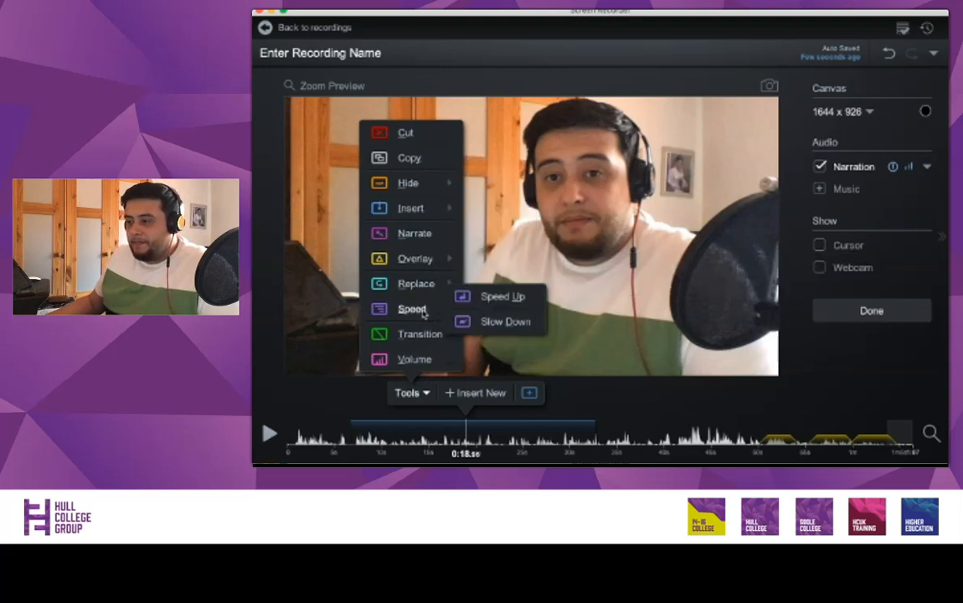
click(499, 298)
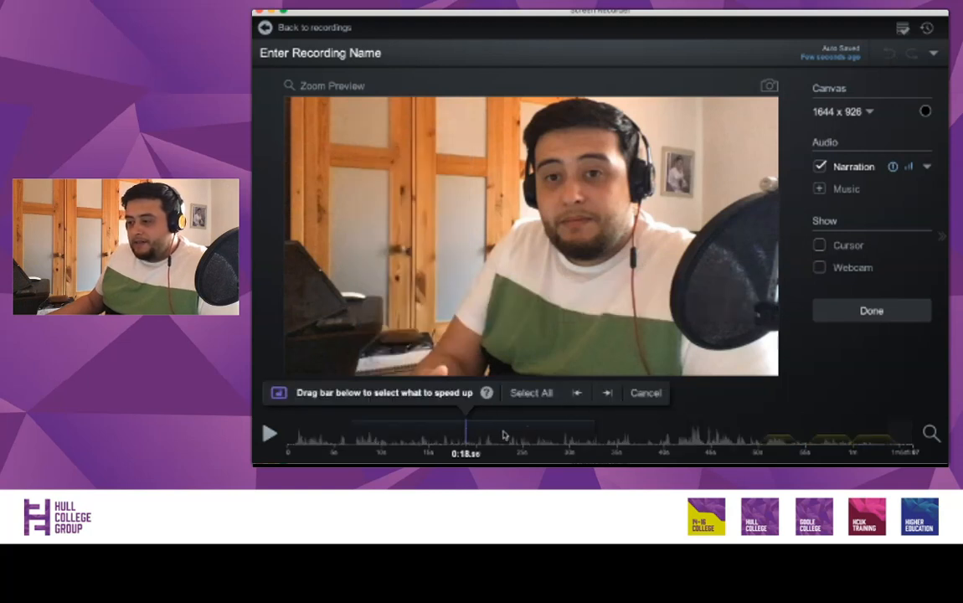
- Extend the speed-up selection to the end of the recording, zoom the timeline, and pull the selection's end back to about 0:33.7
click(608, 397)
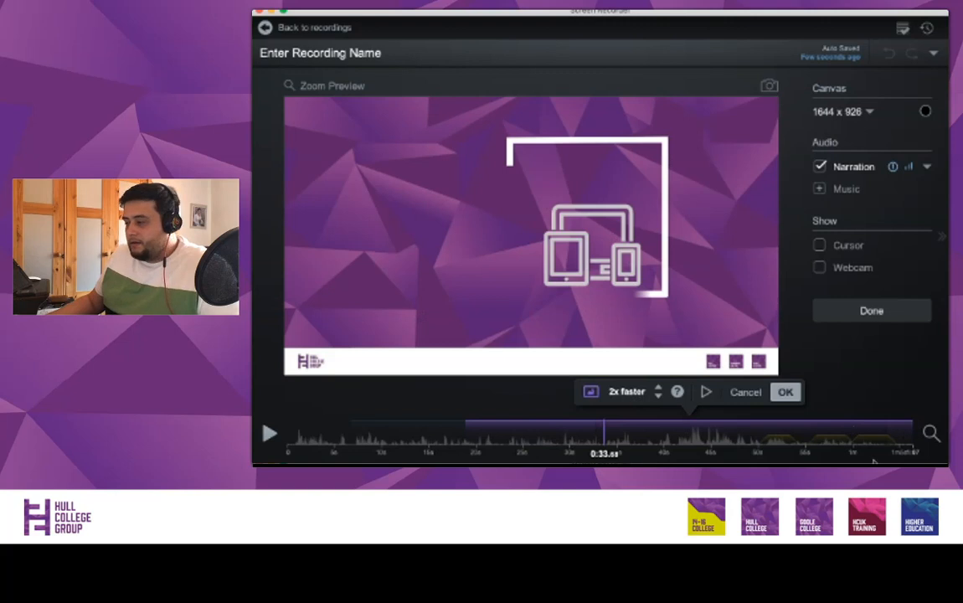
click(930, 433)
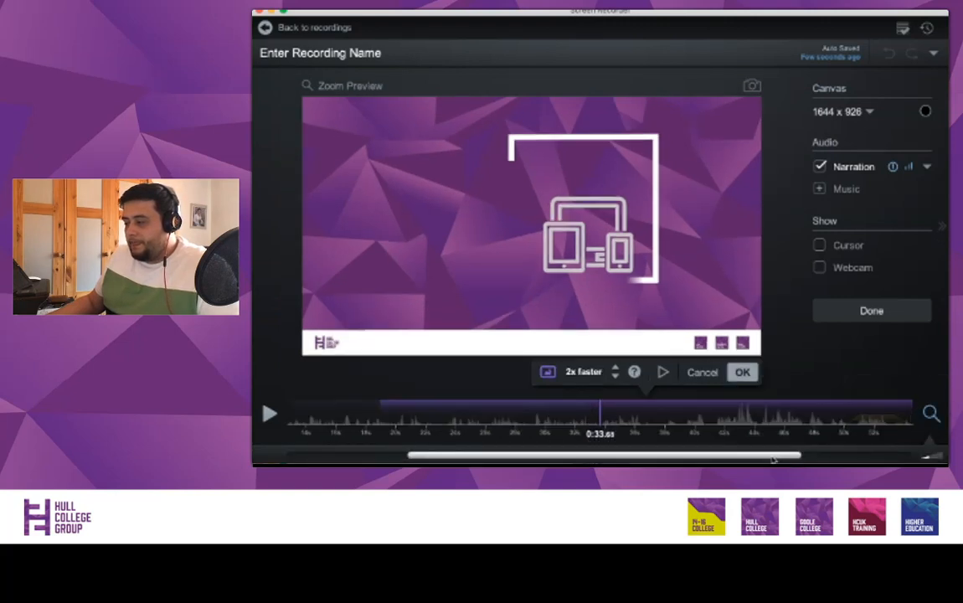
scroll(479, 423, right, 5)
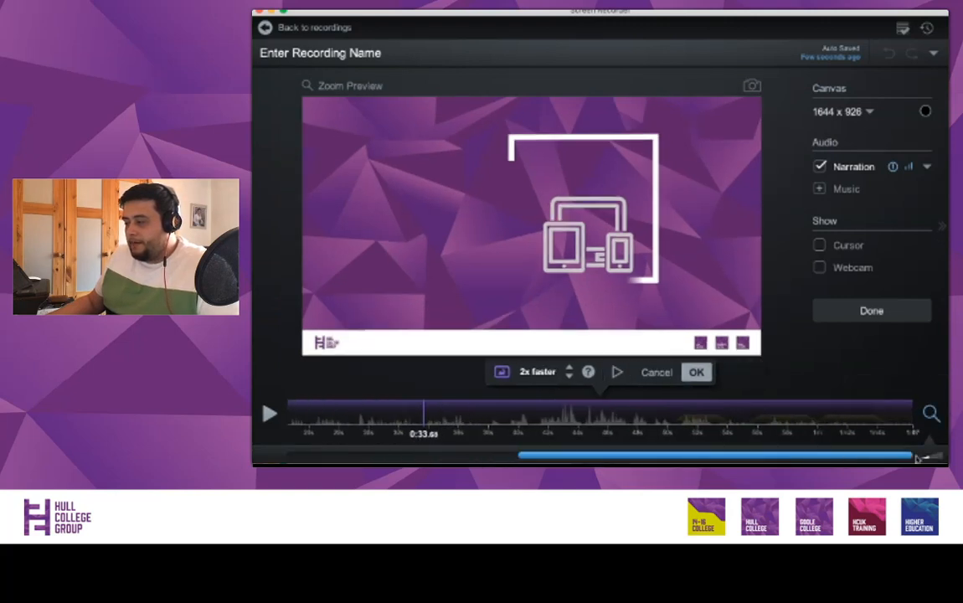
click(425, 411)
click(427, 399)
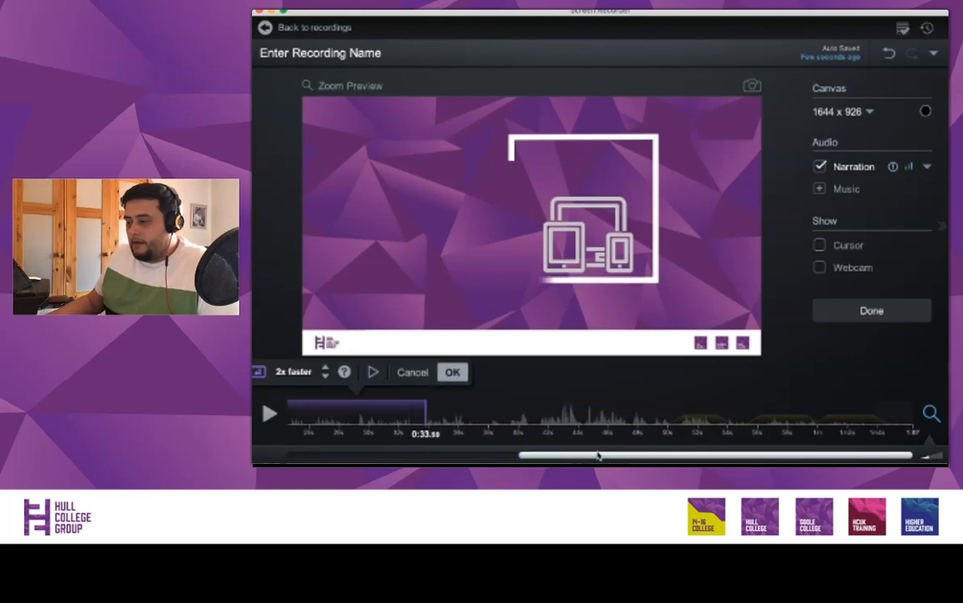
scroll(444, 423, left, 7)
drag(451, 449, 444, 450)
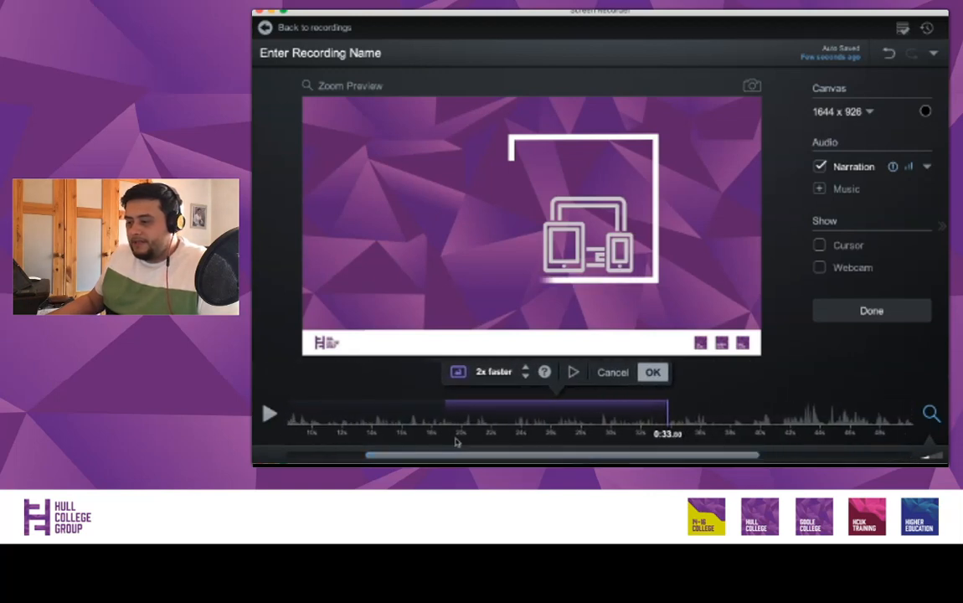
- Try ending the speed-up selection at about 0:38.9 and 0:46, and settle its end at about 0:29.4
click(499, 412)
click(745, 414)
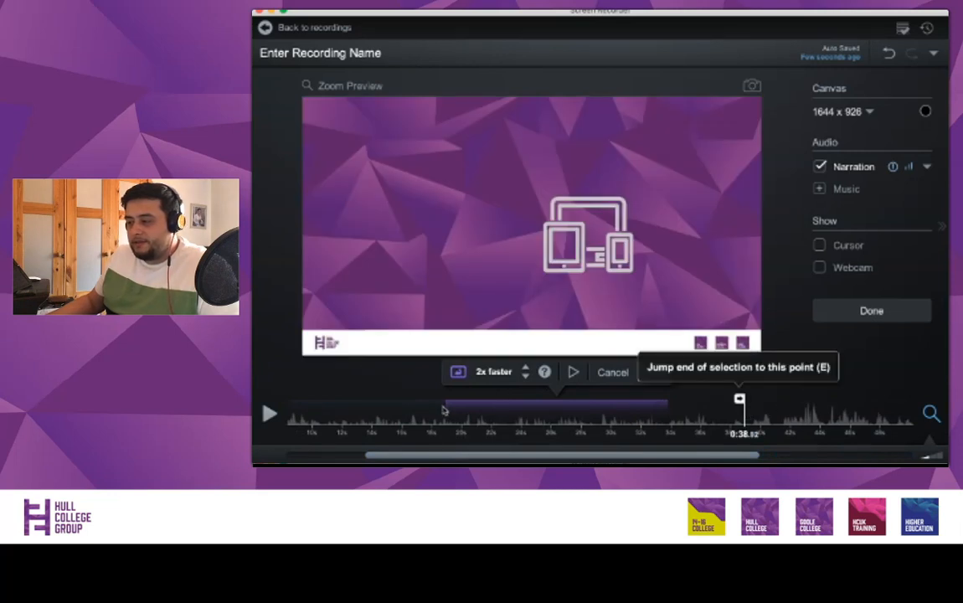
click(740, 399)
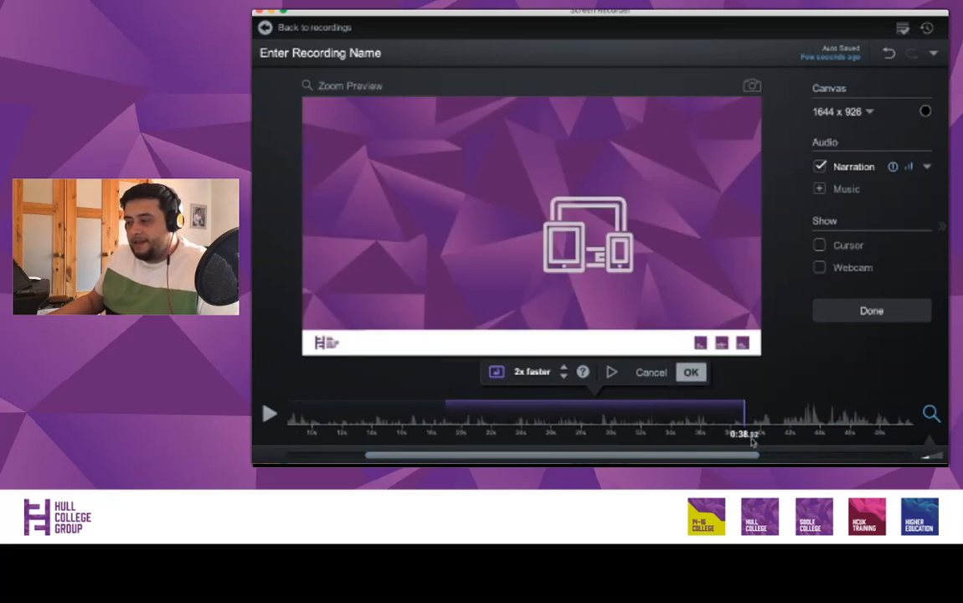
click(845, 413)
click(844, 407)
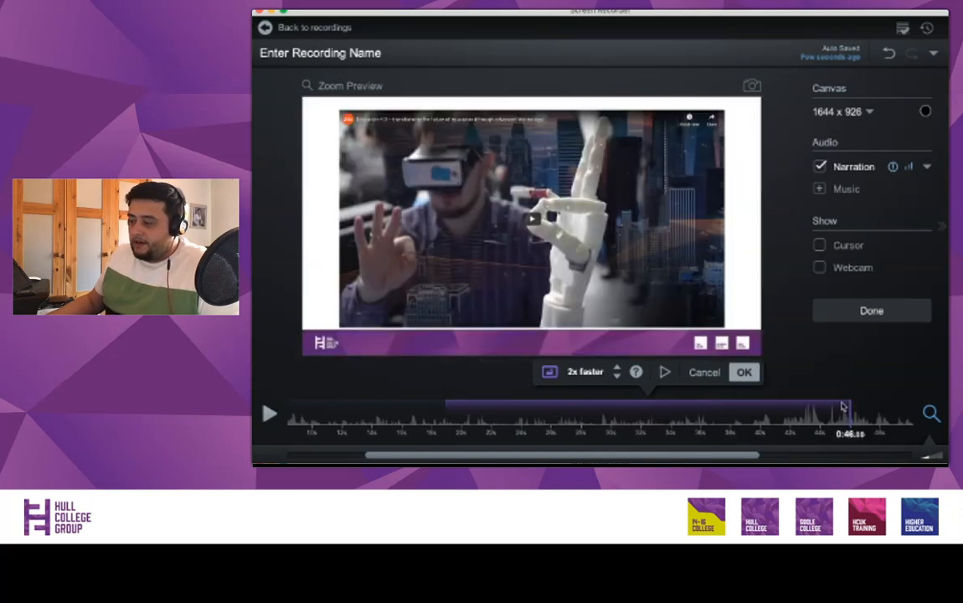
click(602, 413)
click(607, 403)
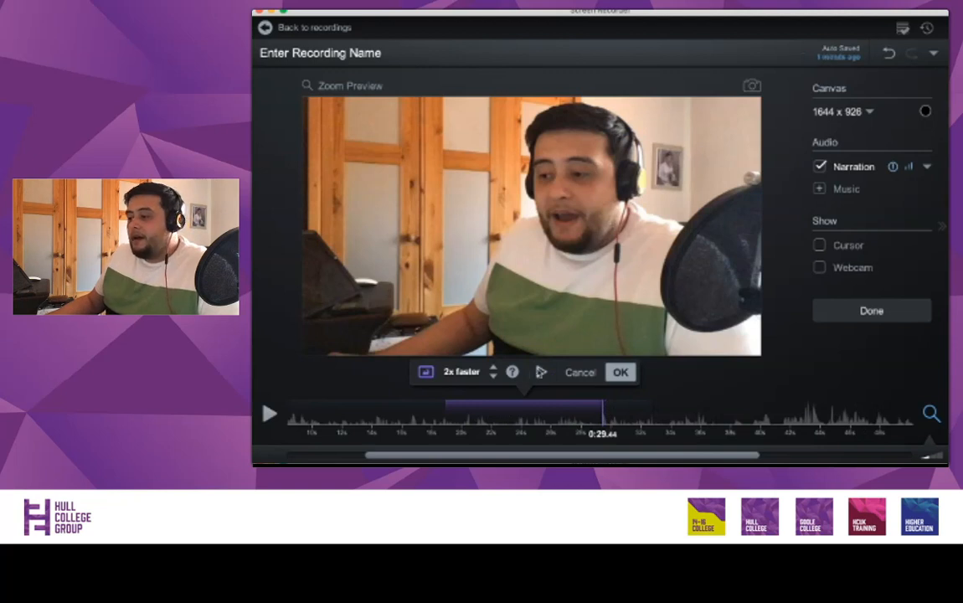
- Set the selected section to 4x faster, preview the sped-up playback, and apply the speed change
click(541, 373)
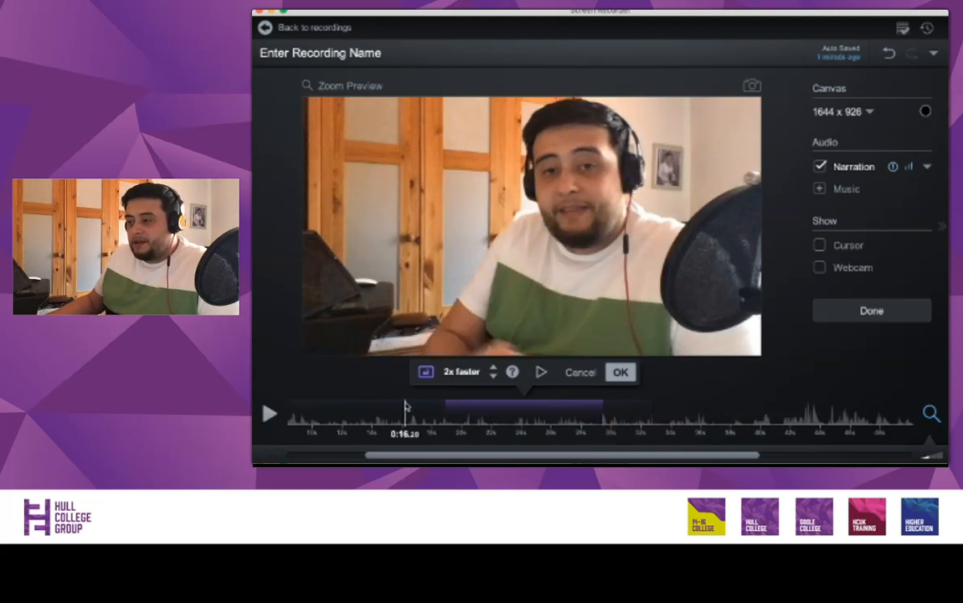
click(541, 373)
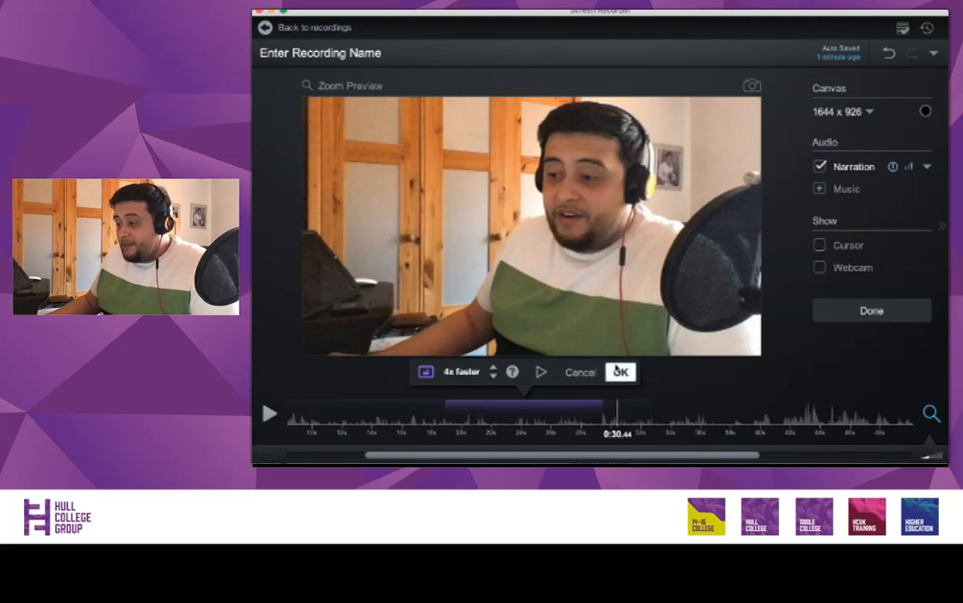
click(543, 371)
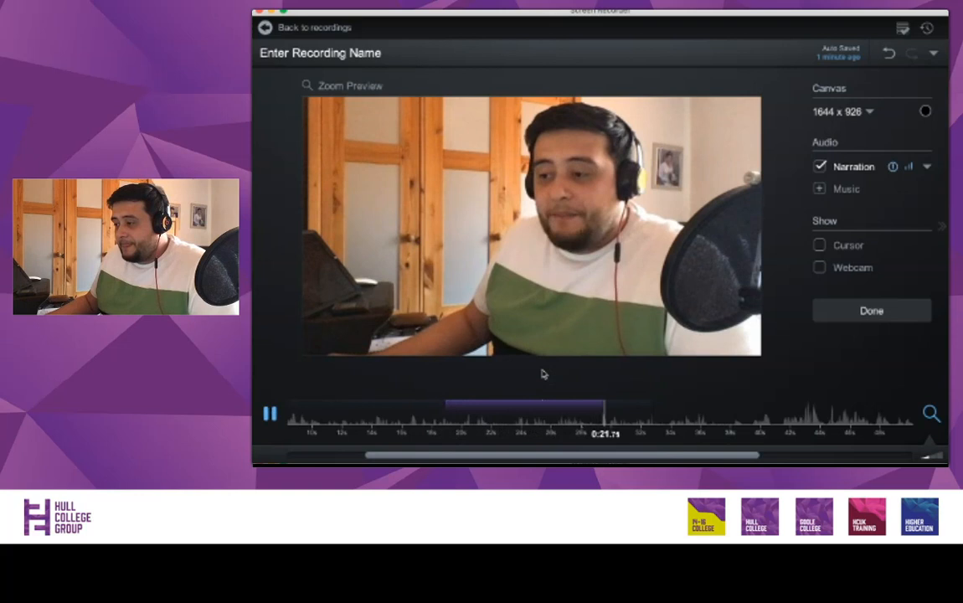
click(269, 413)
click(268, 413)
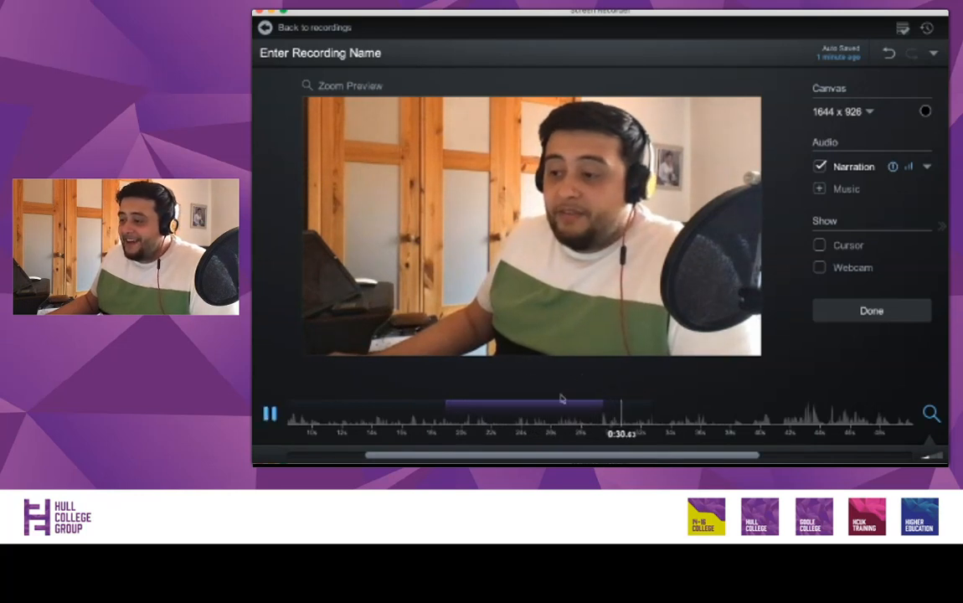
click(268, 413)
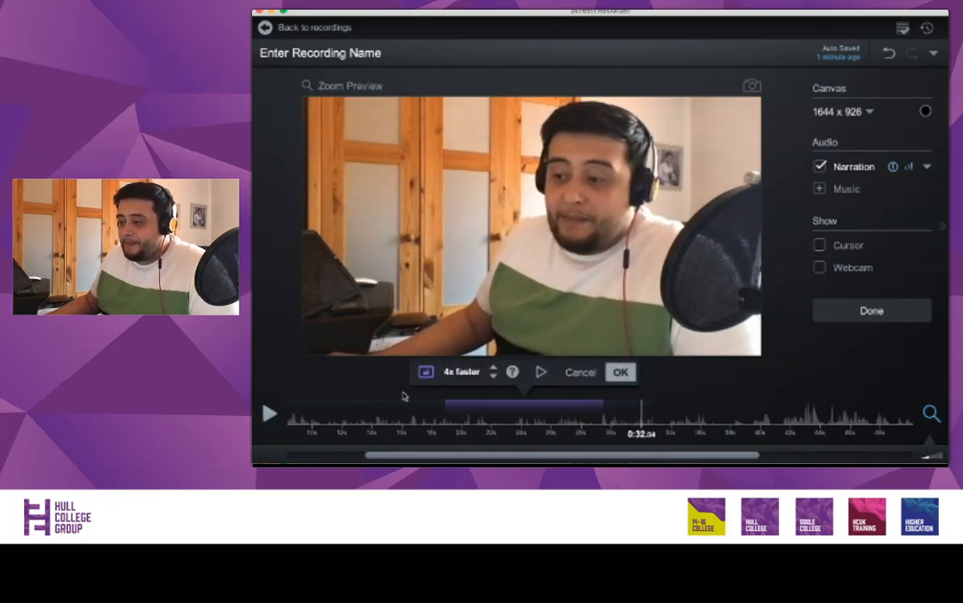
click(621, 372)
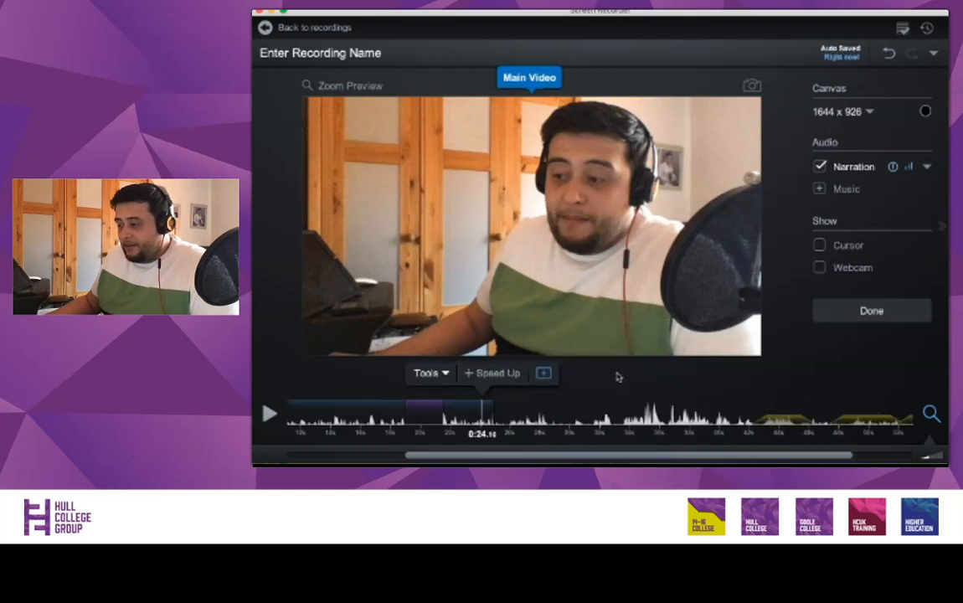
- Finish editing and upload the recording to Studio with the title Powerpoint and no description
drag(763, 459, 598, 457)
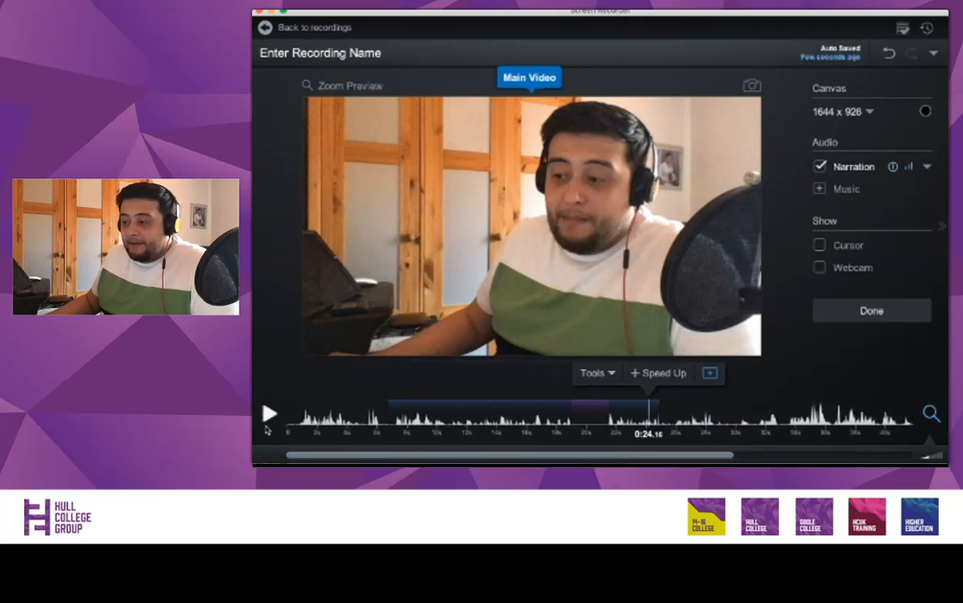
drag(667, 457, 857, 452)
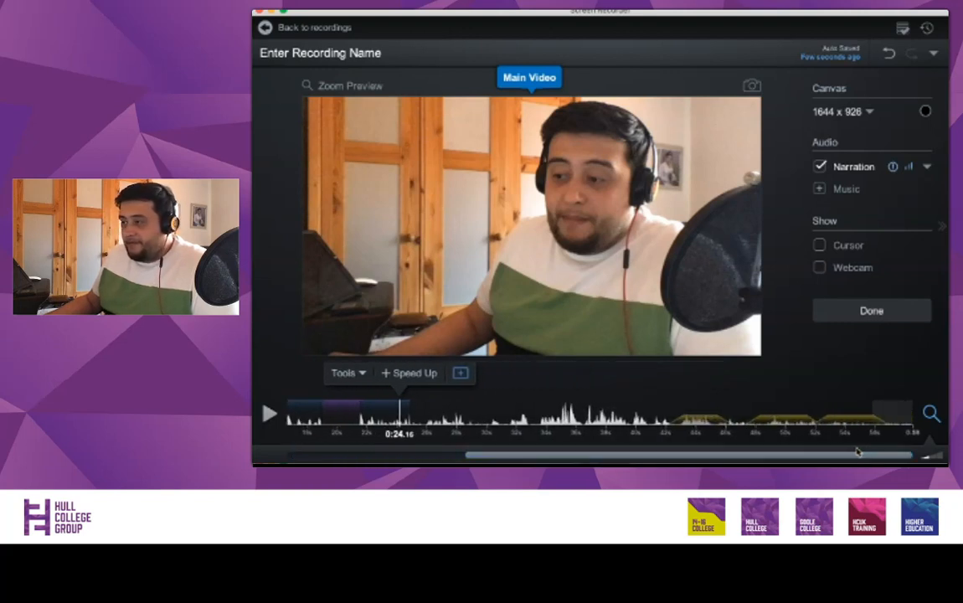
click(860, 322)
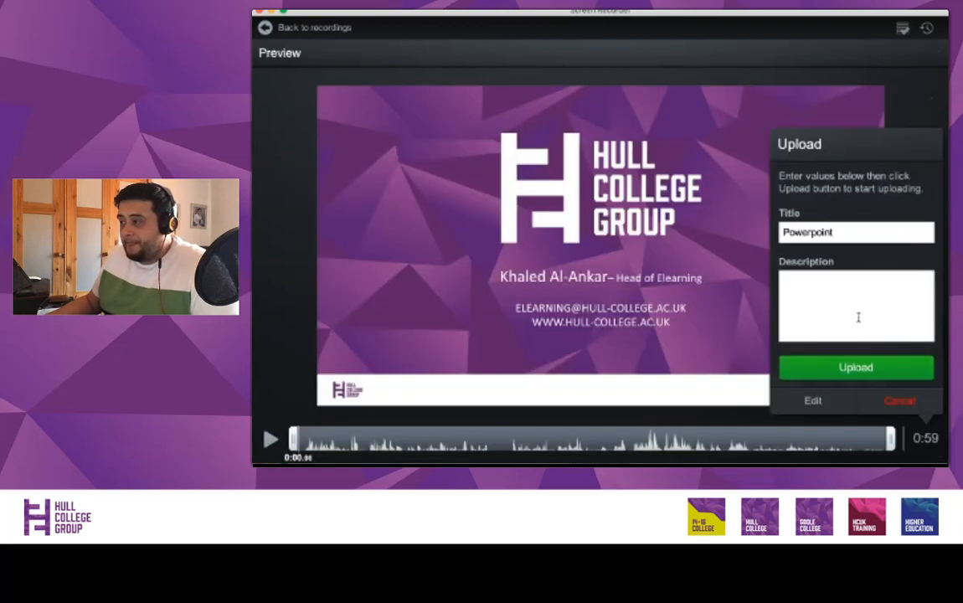
click(826, 285)
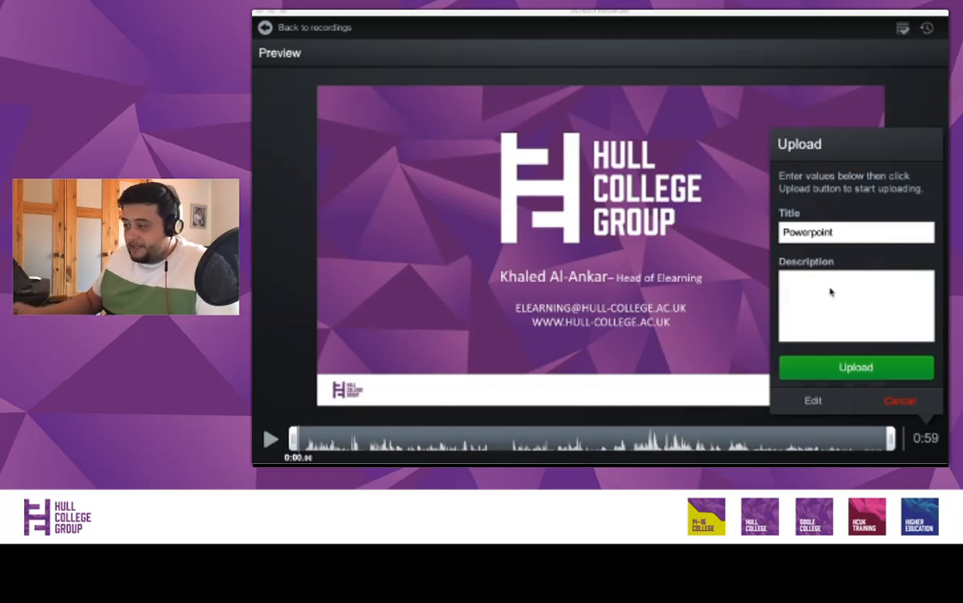
click(845, 370)
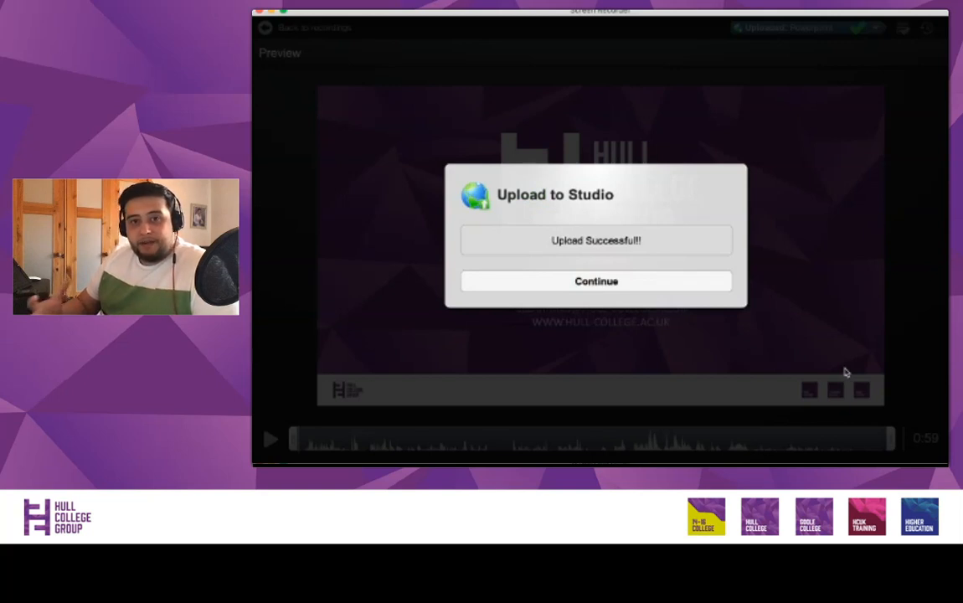
click(636, 280)
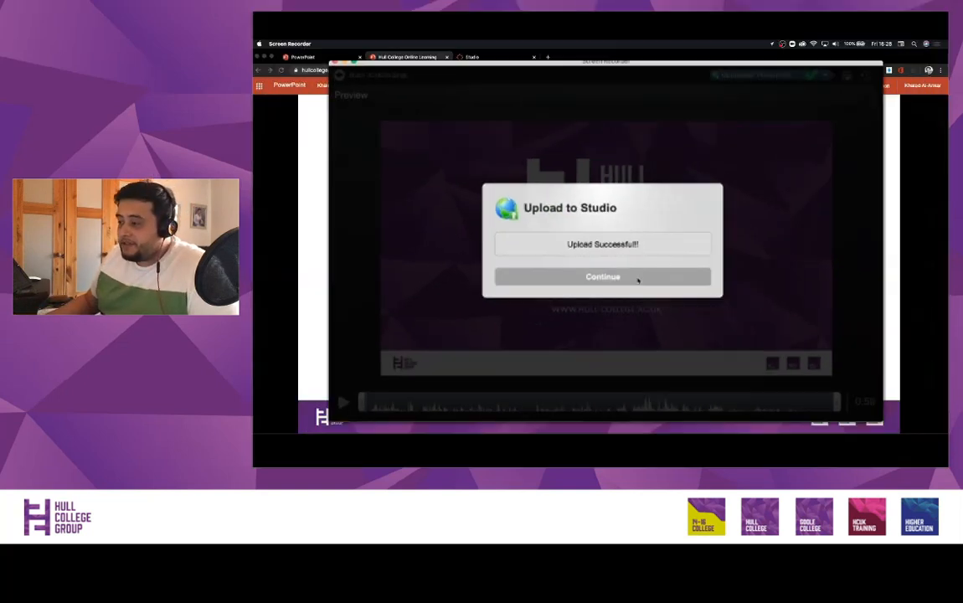
- Switch to the Studio page in Chrome and launch the screen recorder for a new recording
click(494, 59)
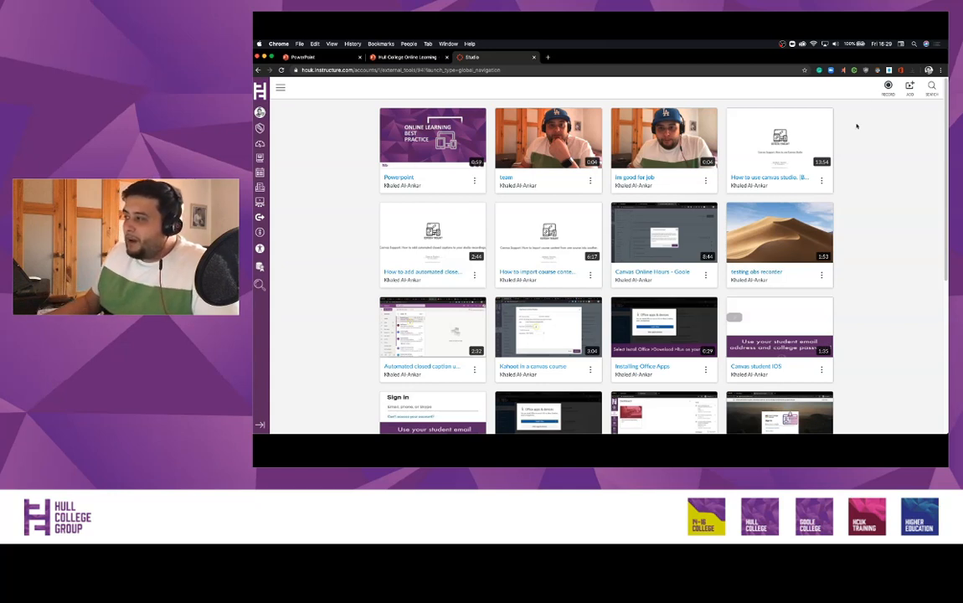
click(888, 87)
click(889, 109)
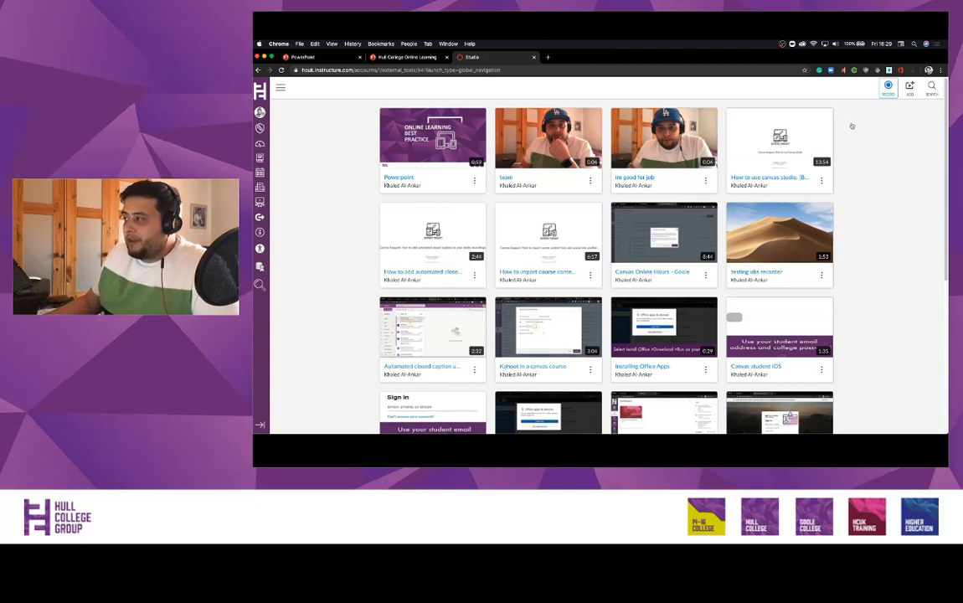
click(636, 128)
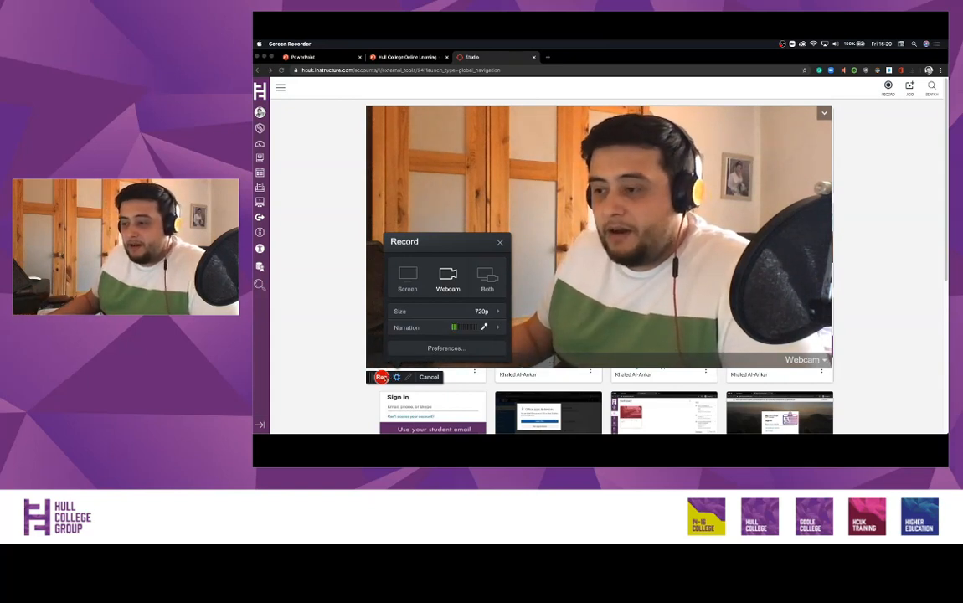
- Record about 2 seconds of 720p webcam video, finish the recording, and go back to the list of saved recordings
click(382, 377)
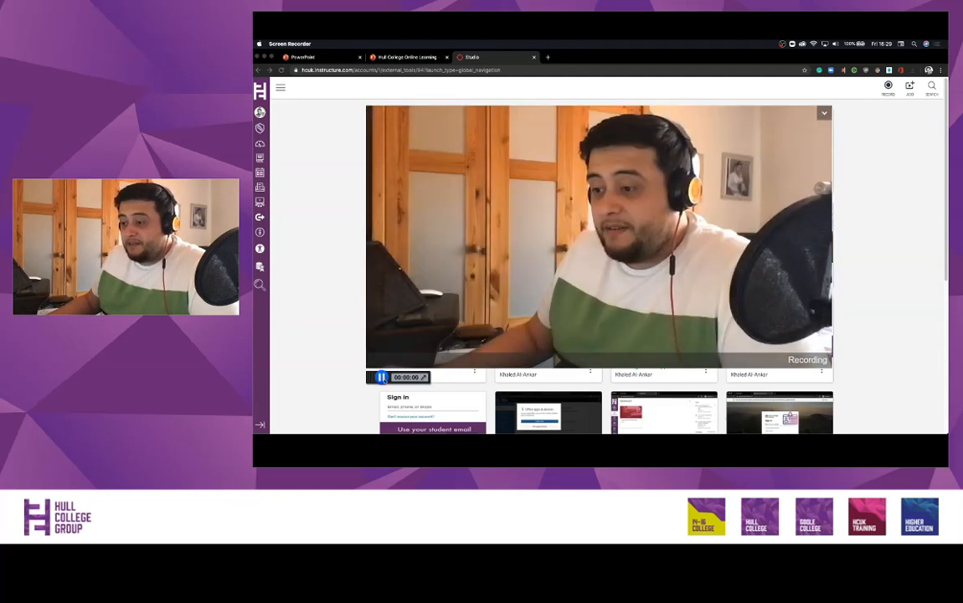
click(381, 377)
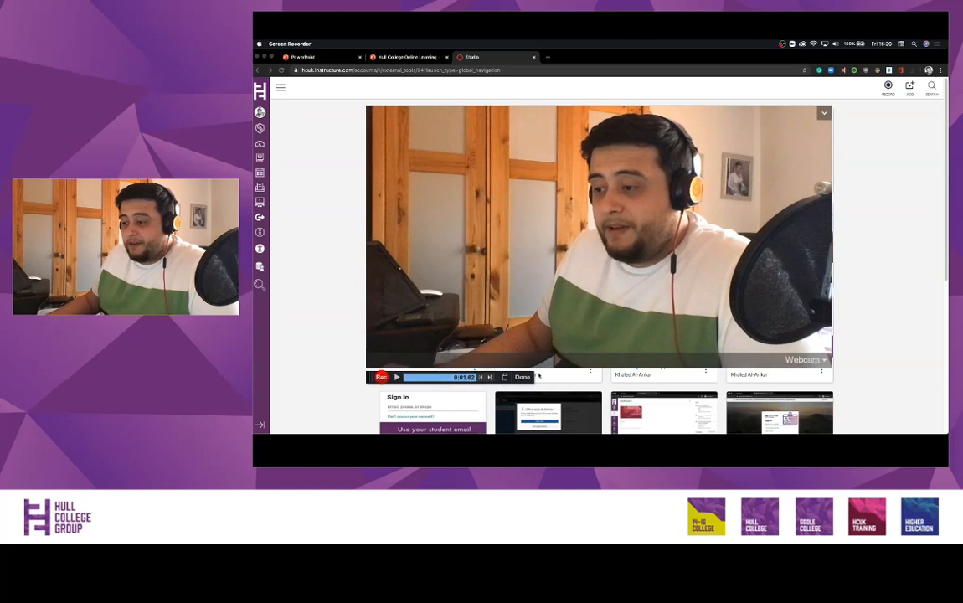
click(527, 378)
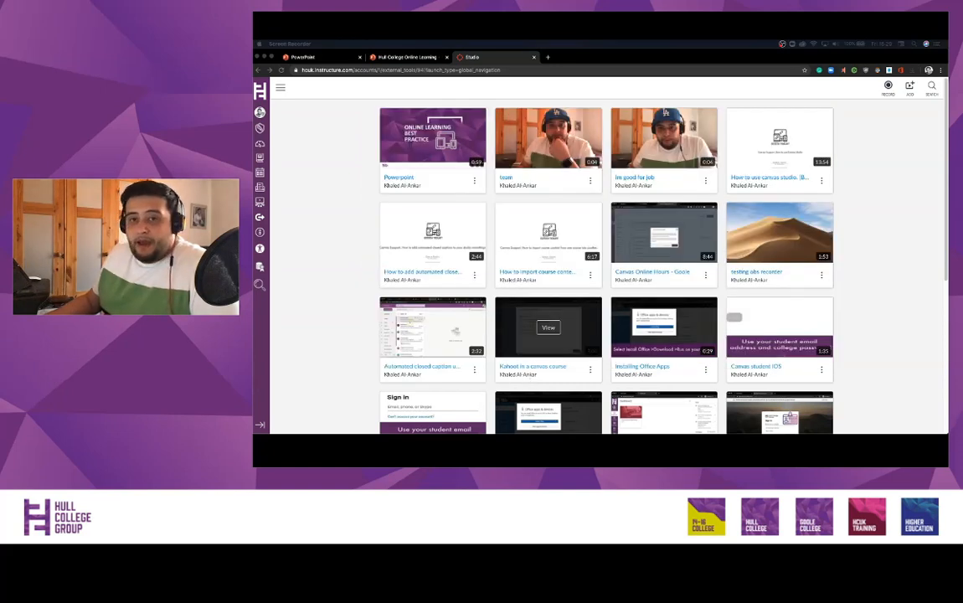
drag(254, 111, 611, 110)
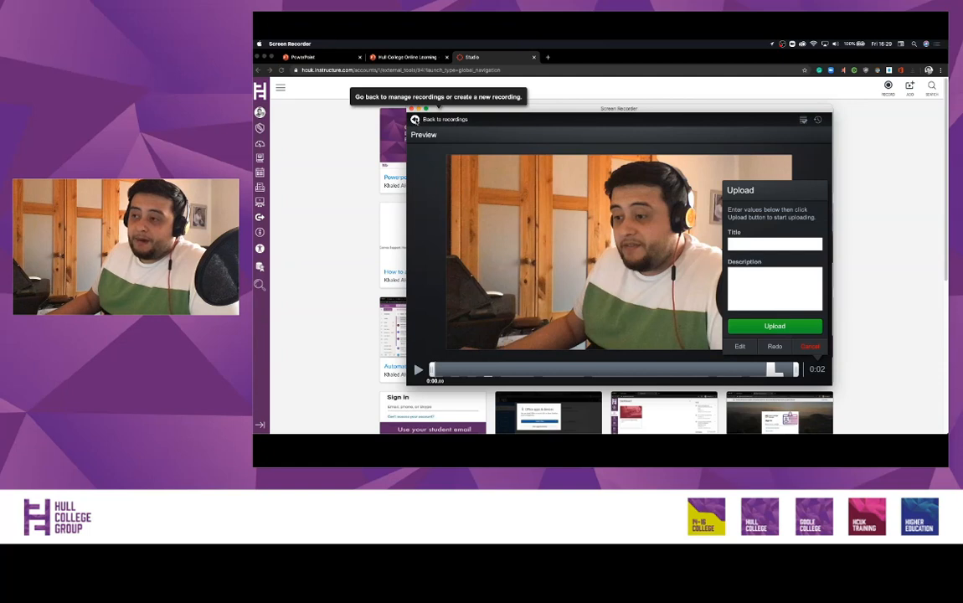
click(415, 119)
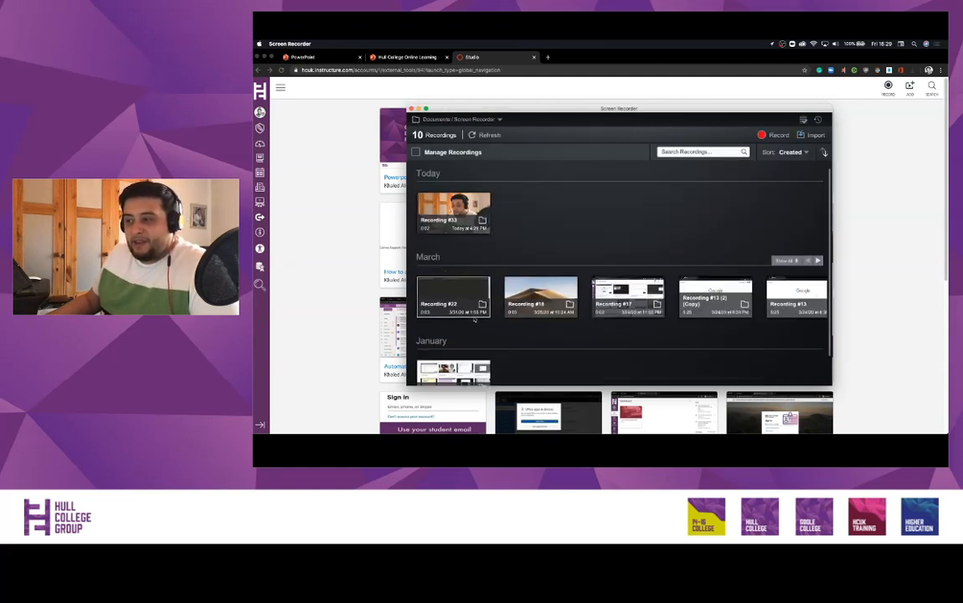
- Browse the saved recordings list by month and expand the March group to show all of its recordings
scroll(547, 341, down, 1)
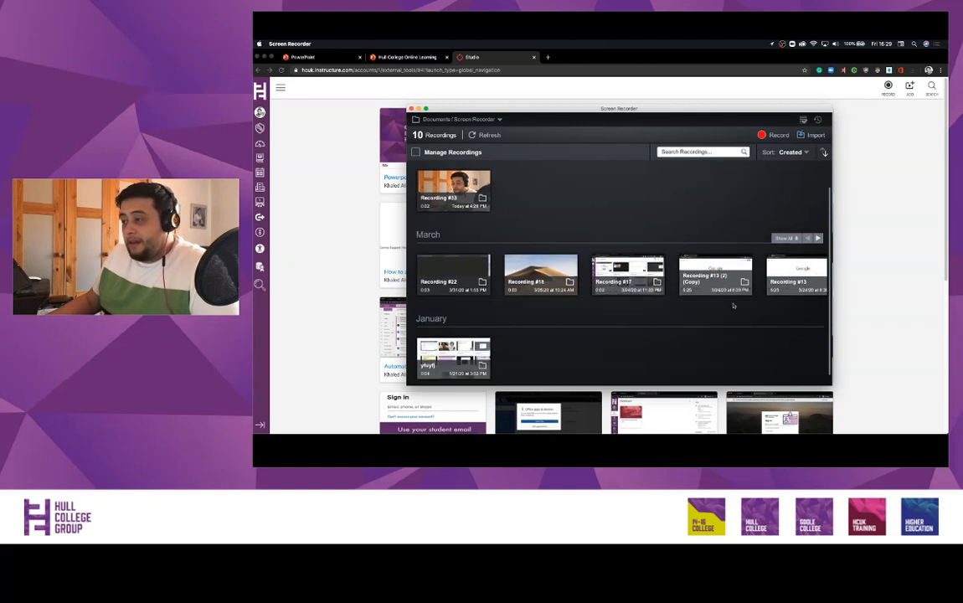
click(817, 238)
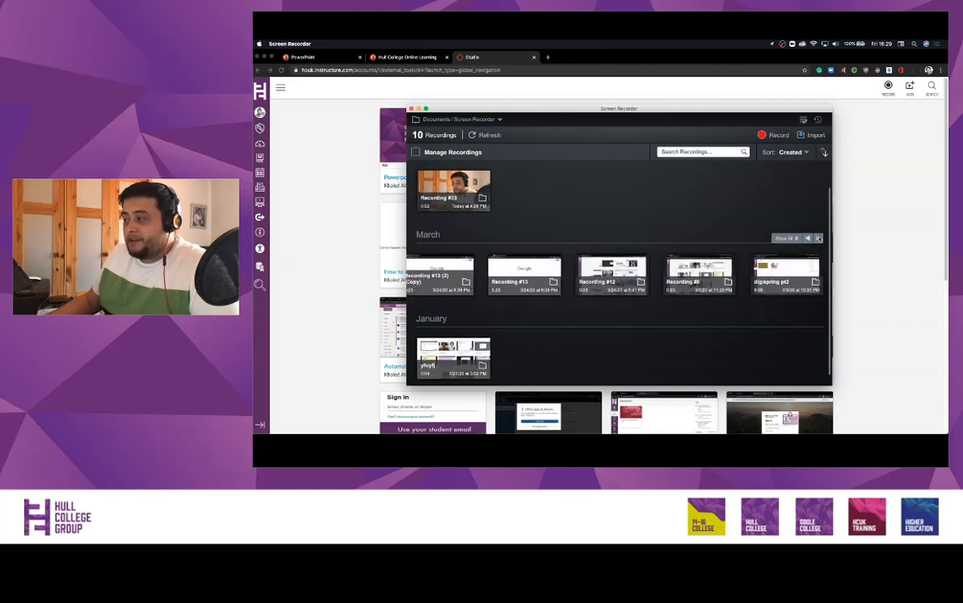
click(797, 239)
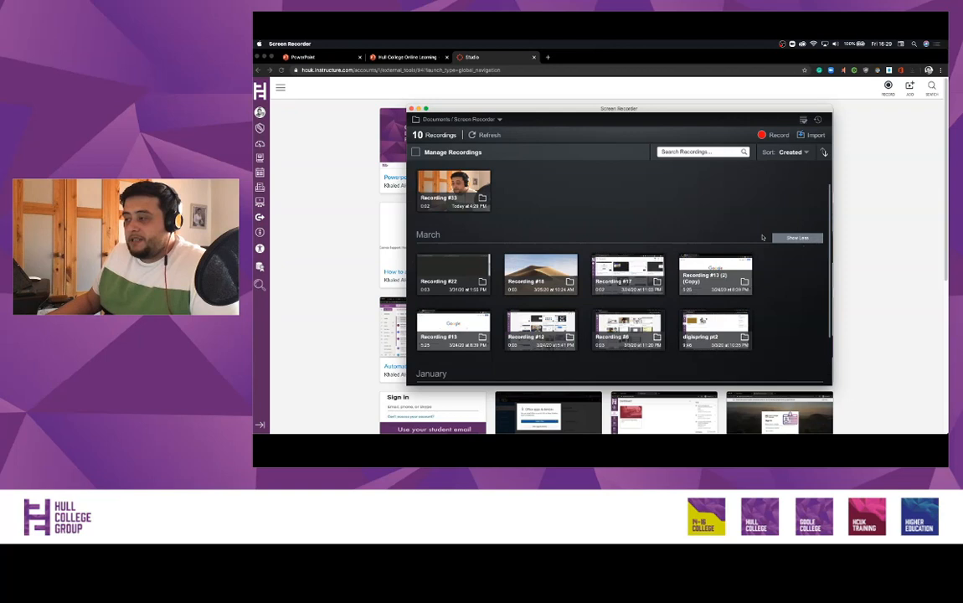
scroll(535, 217, up, 1)
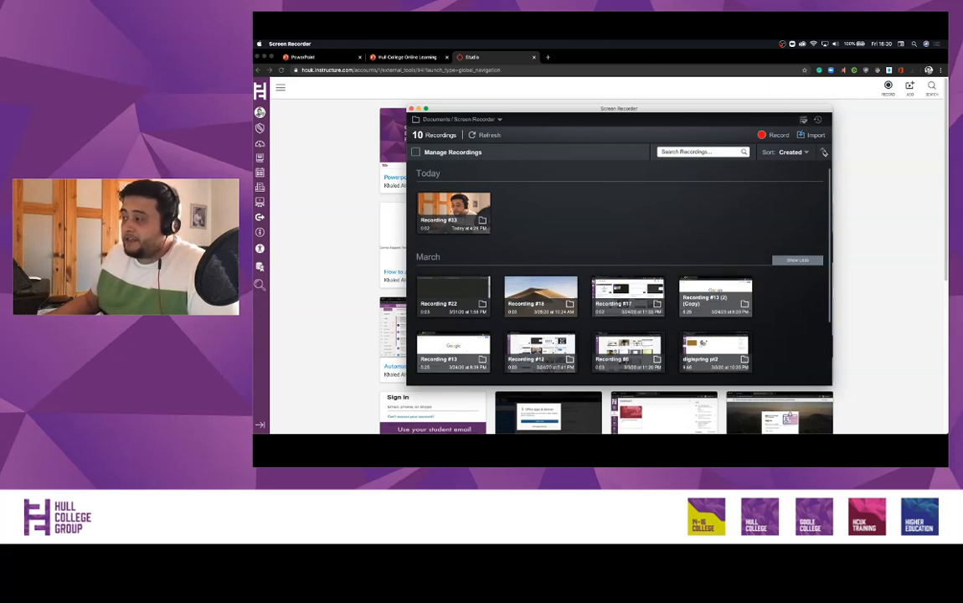
- Reverse the sort order of the recordings sorted by creation date and switch it back
click(824, 153)
click(824, 152)
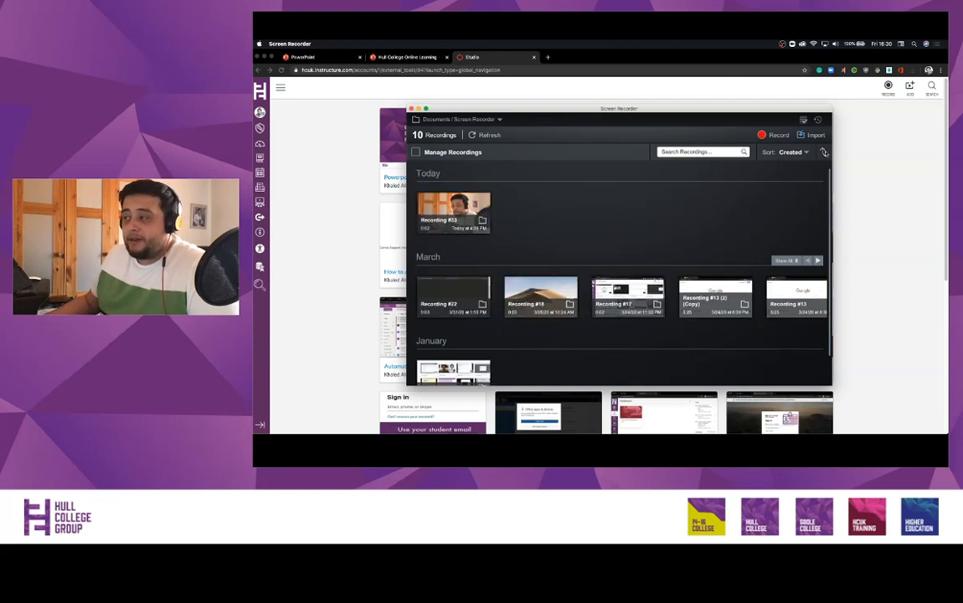
click(806, 153)
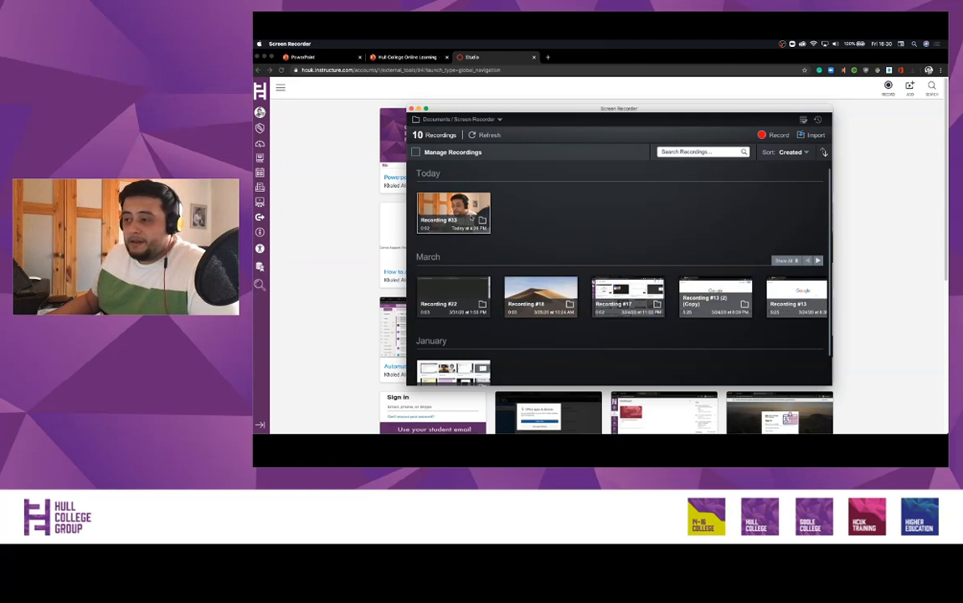
- Preview today's recording and open the folder browser for switching the recordings folder, leaving both without making changes
click(454, 210)
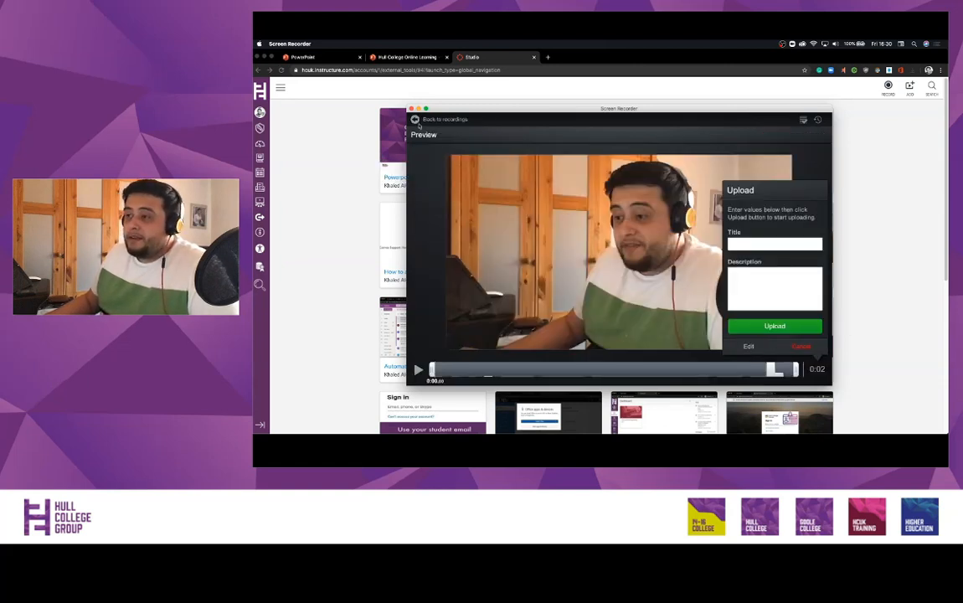
click(419, 122)
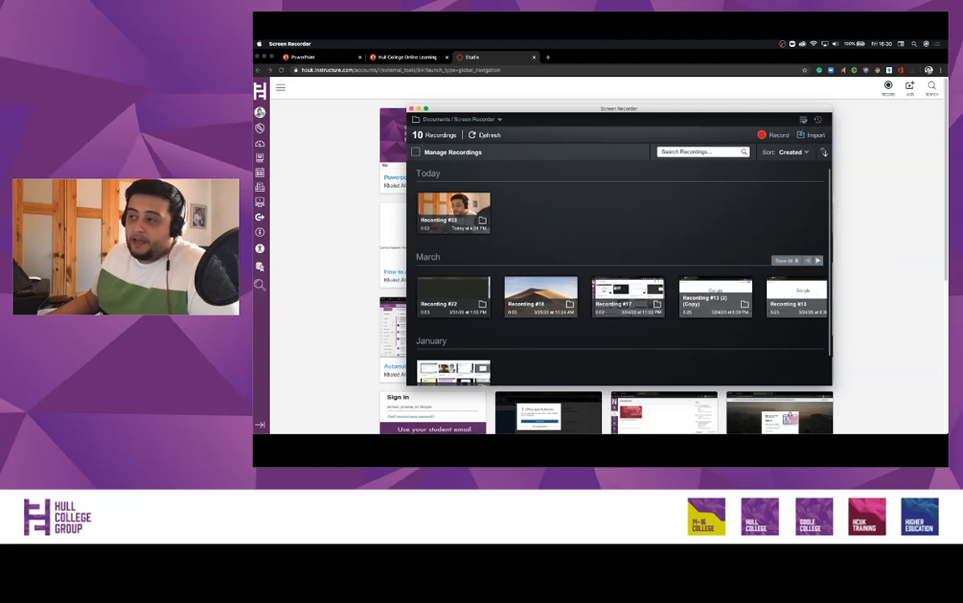
click(500, 120)
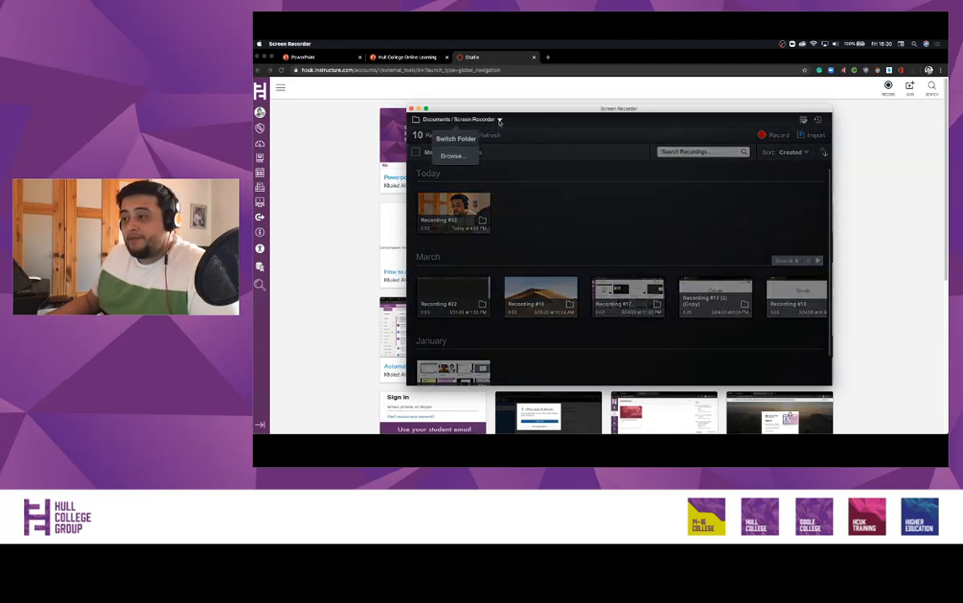
click(453, 155)
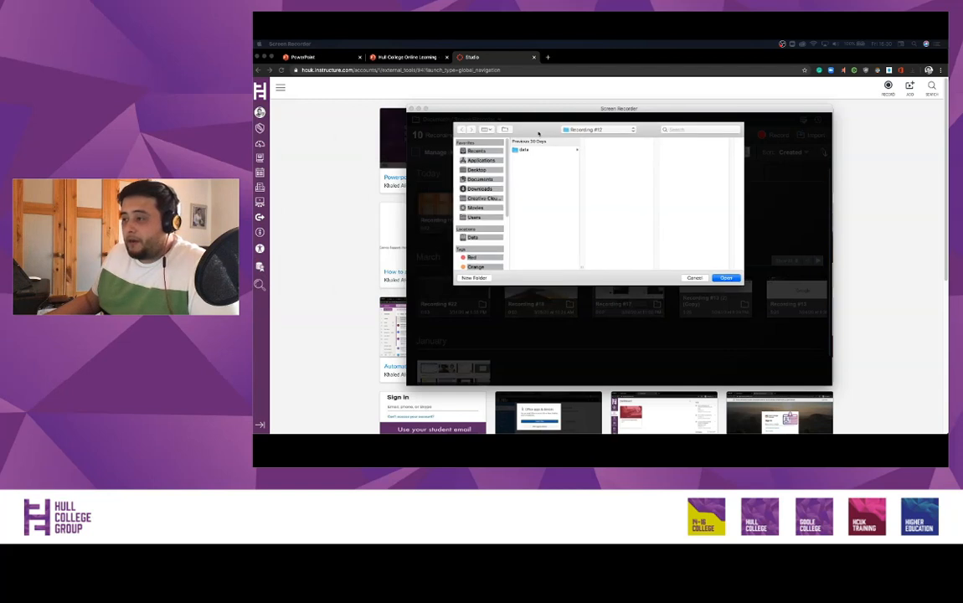
key(Escape)
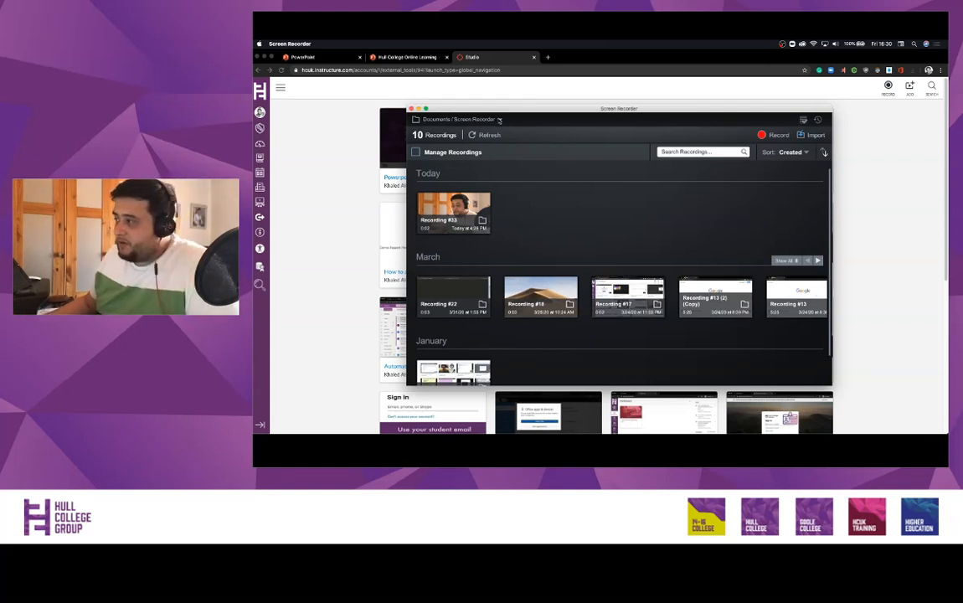
- Select today's recording, Recording #33, in Manage Recordings and delete it
click(416, 151)
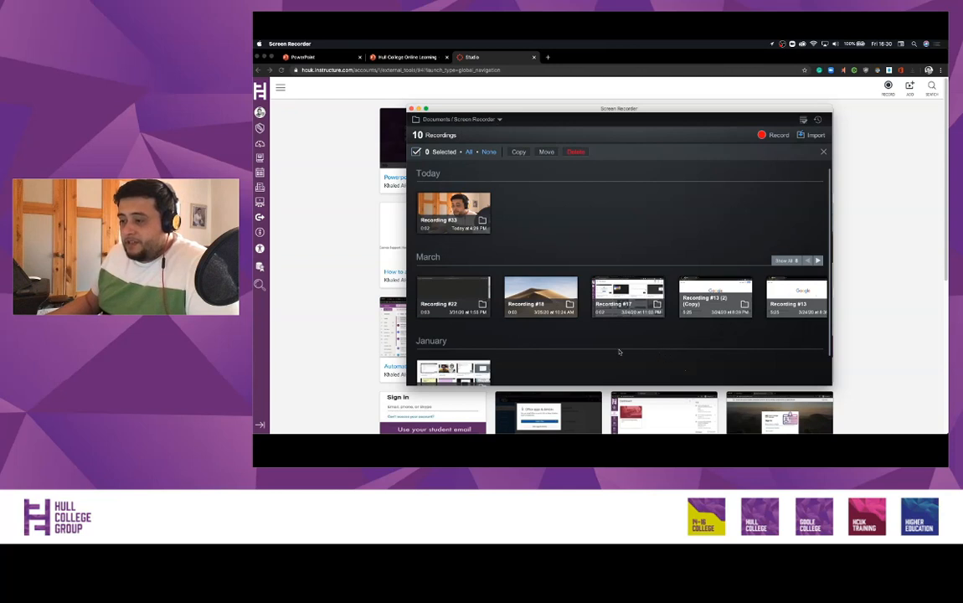
scroll(519, 317, down, 1)
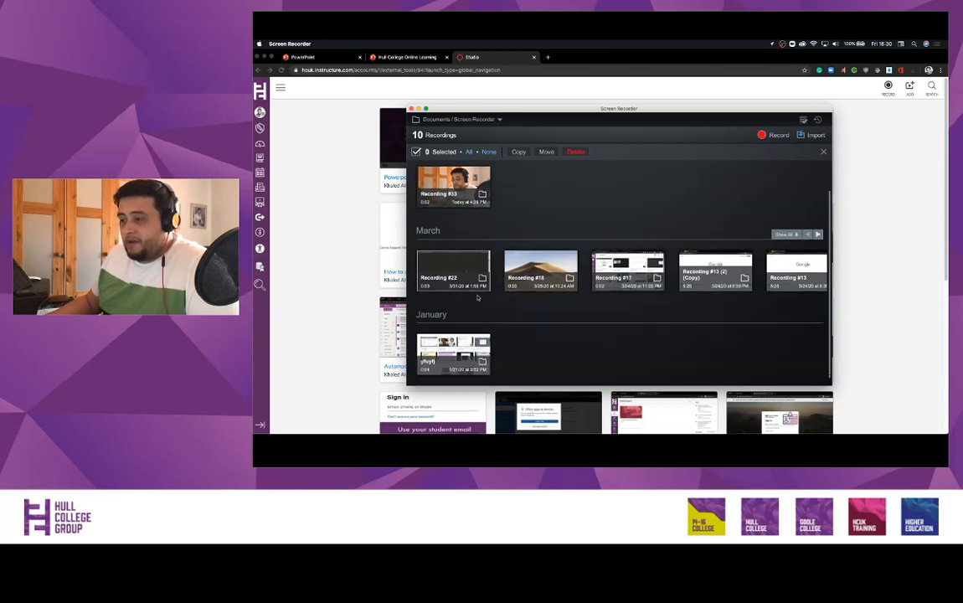
click(454, 184)
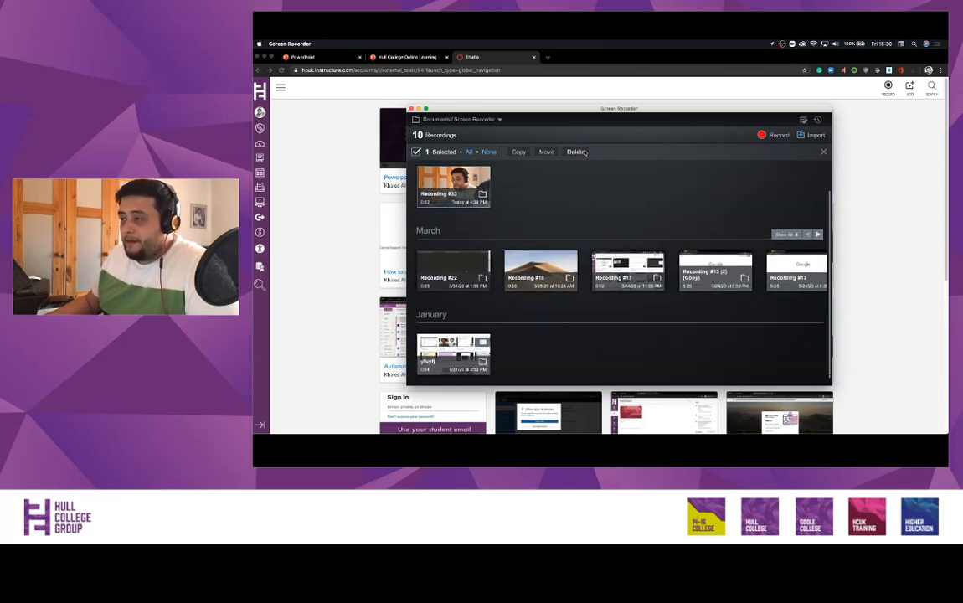
click(576, 152)
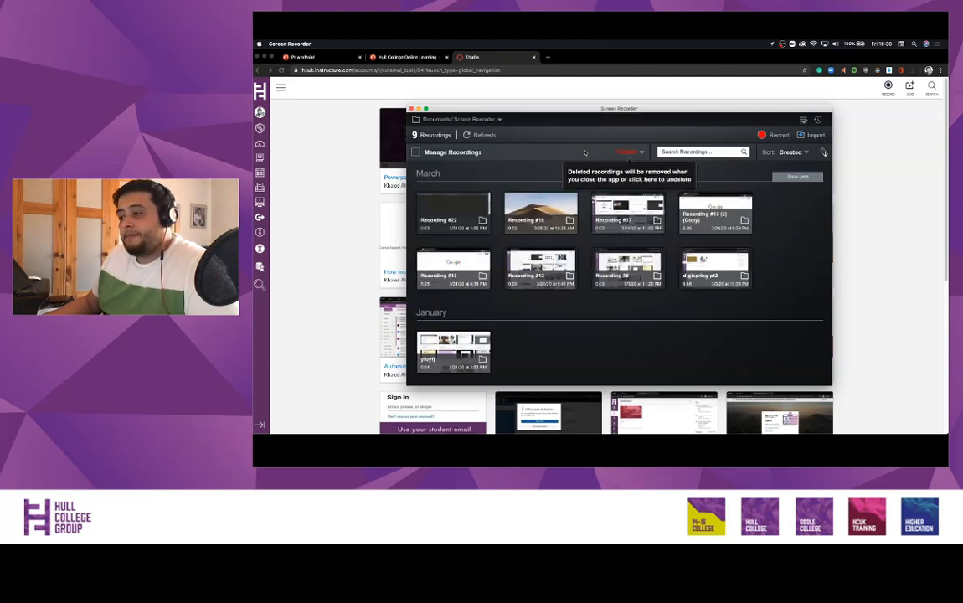
- Set up a new recording that captures only the screen, and open the record options on the Studio page in Chrome
click(776, 134)
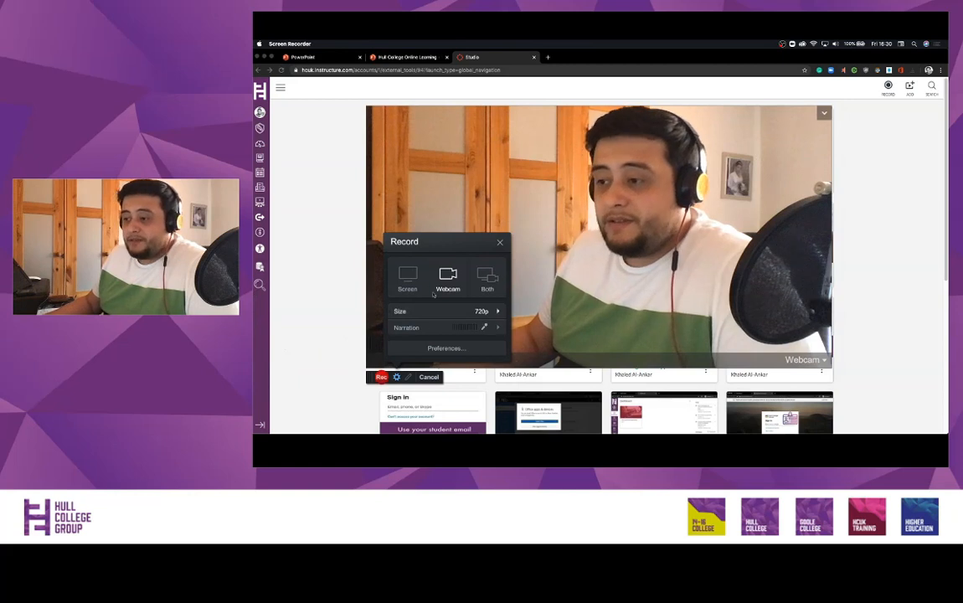
click(408, 281)
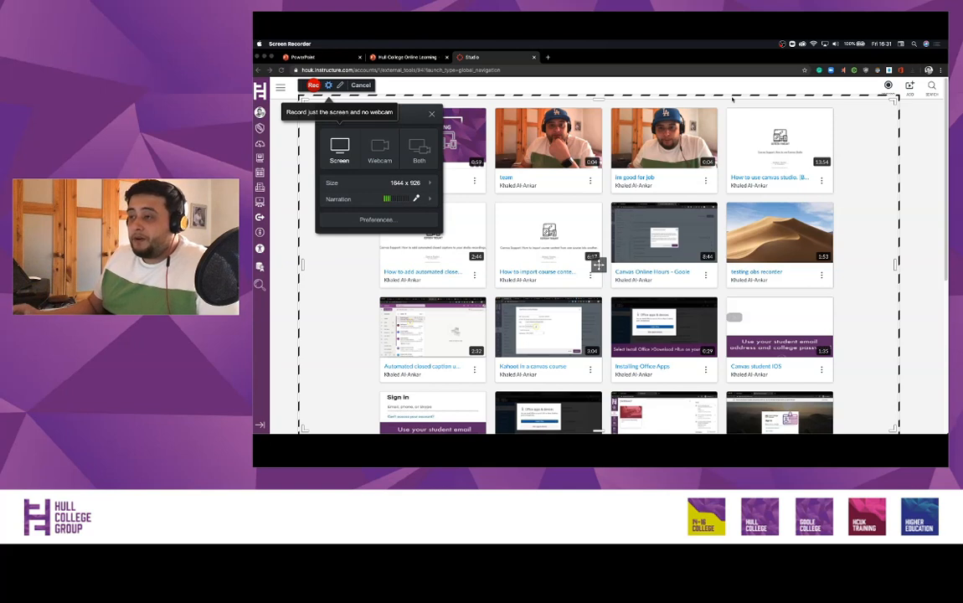
click(888, 84)
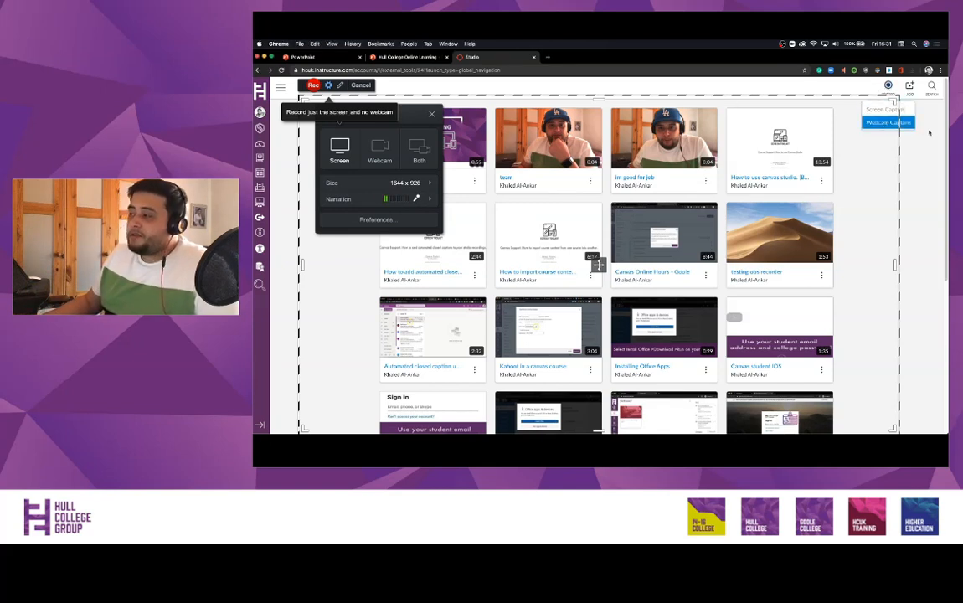